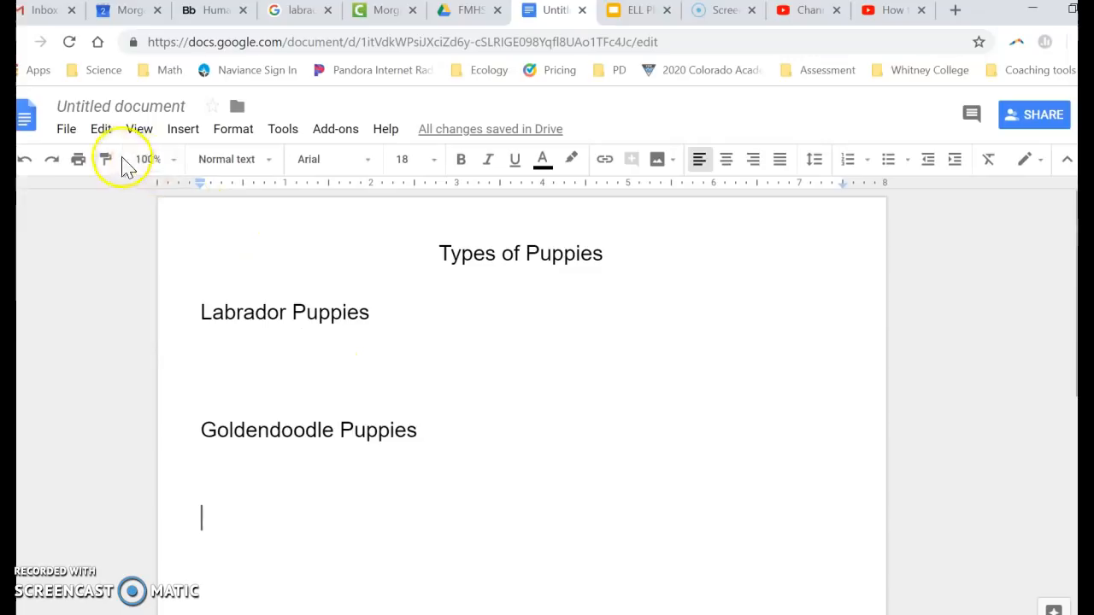
click(186, 130)
click(210, 162)
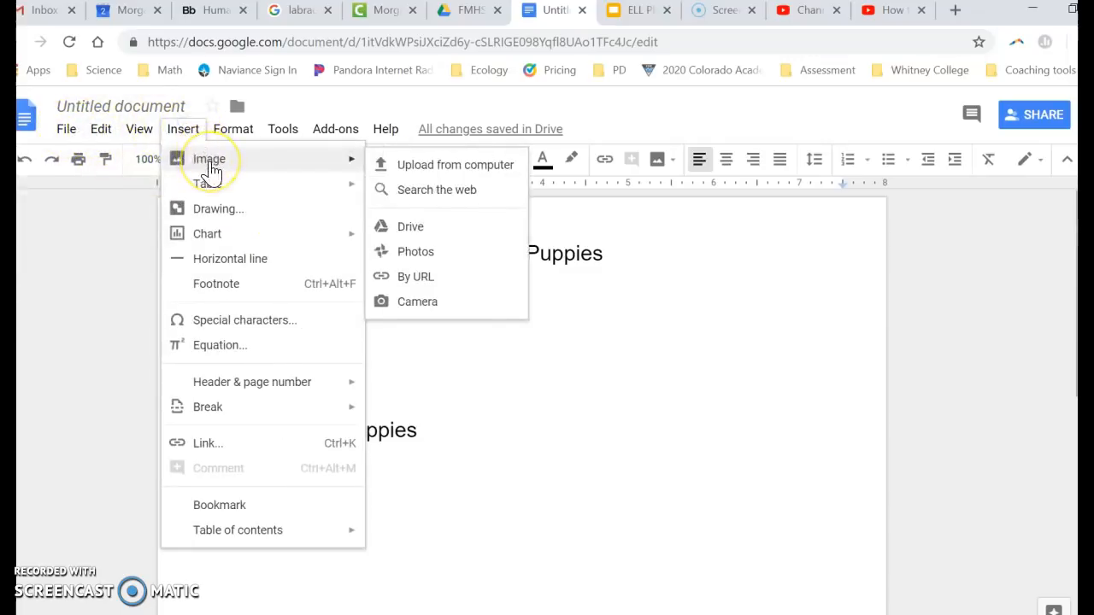
click(473, 170)
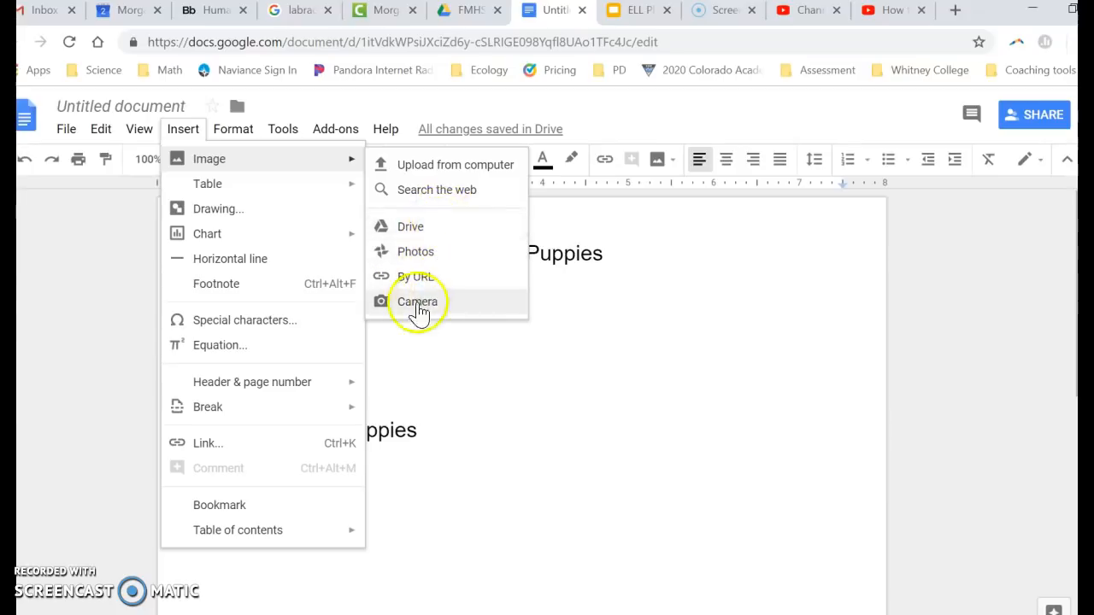
click(484, 386)
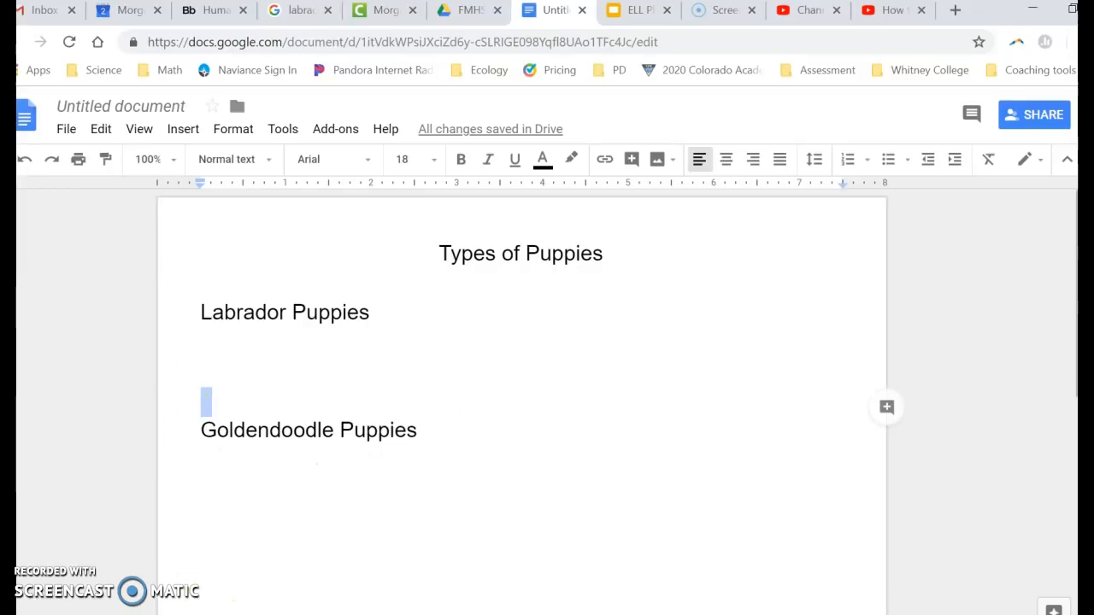
- Search the computer's apps for "snip" to locate Snipping Tool, and close the search
mouse_move(51, 611)
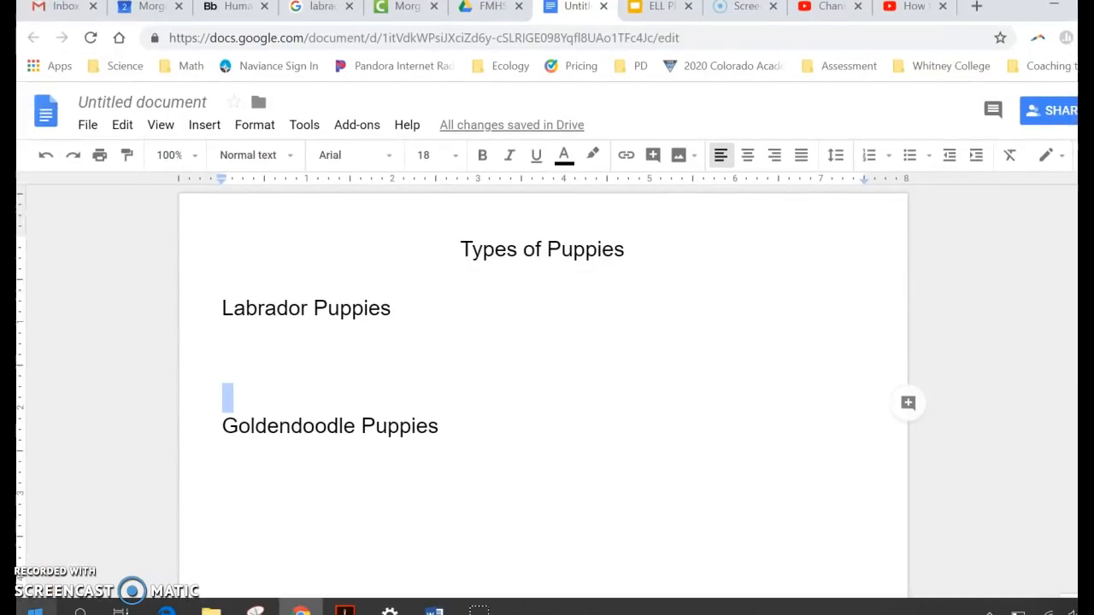
click(34, 609)
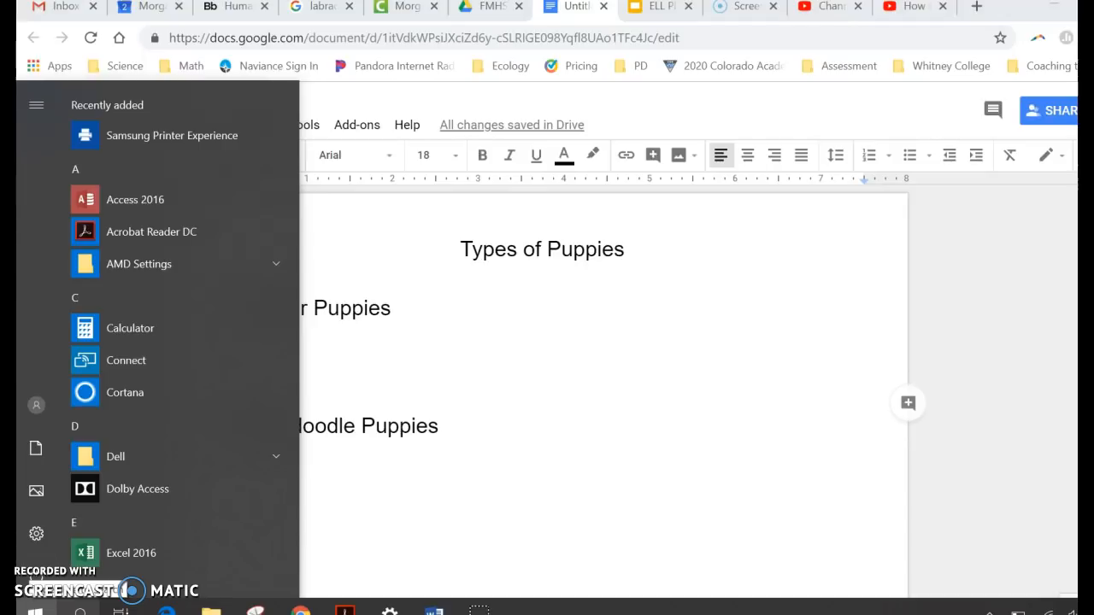
click(79, 611)
text(snip)
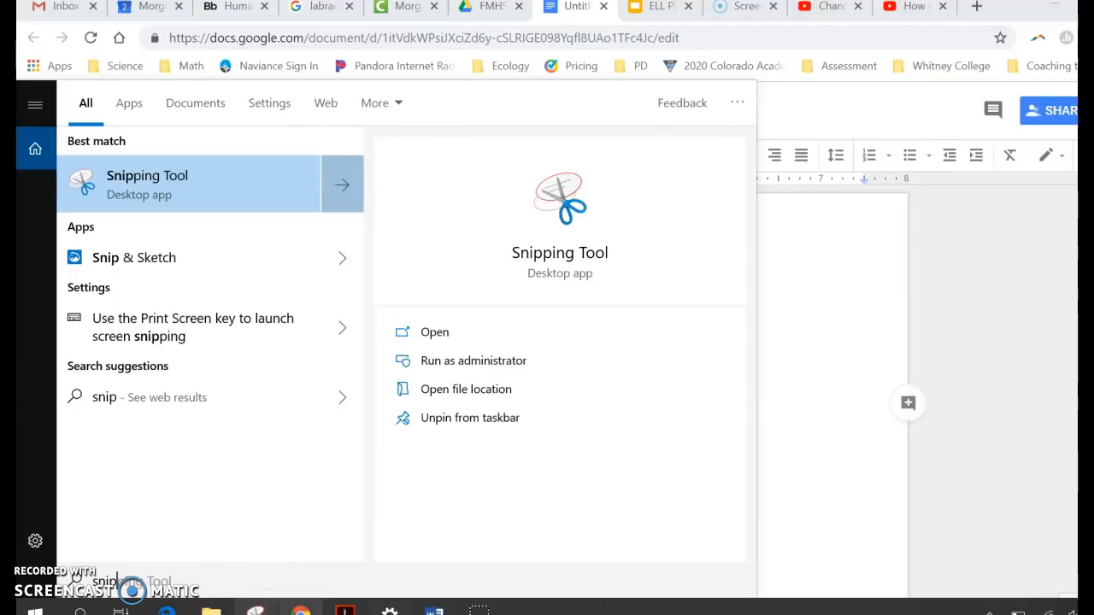
click(573, 610)
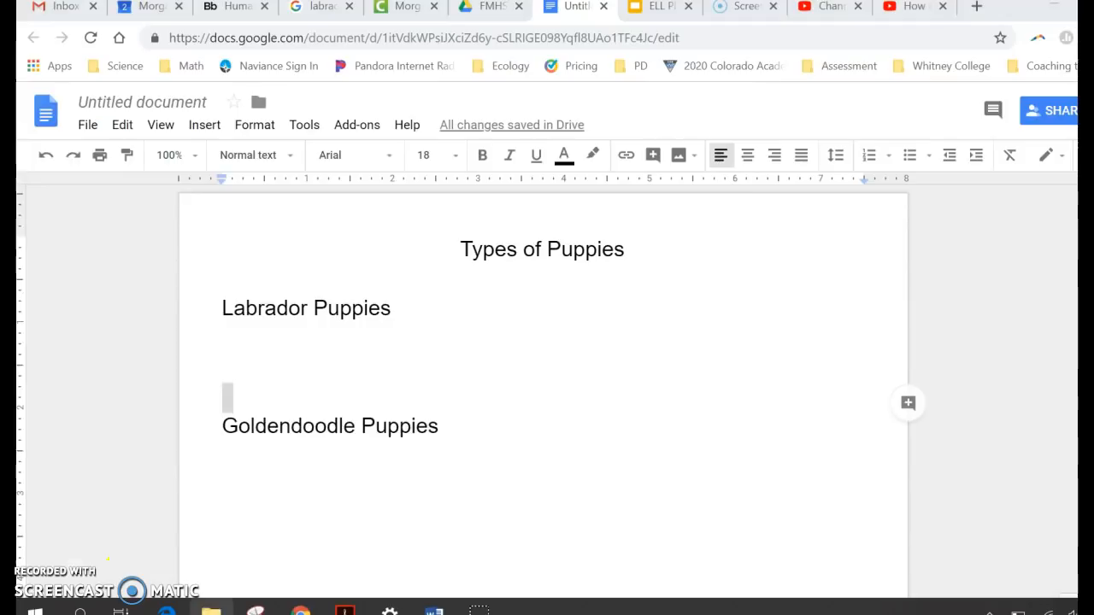
- Switch to the browser page with the Labrador puppy image results
mouse_move(255, 609)
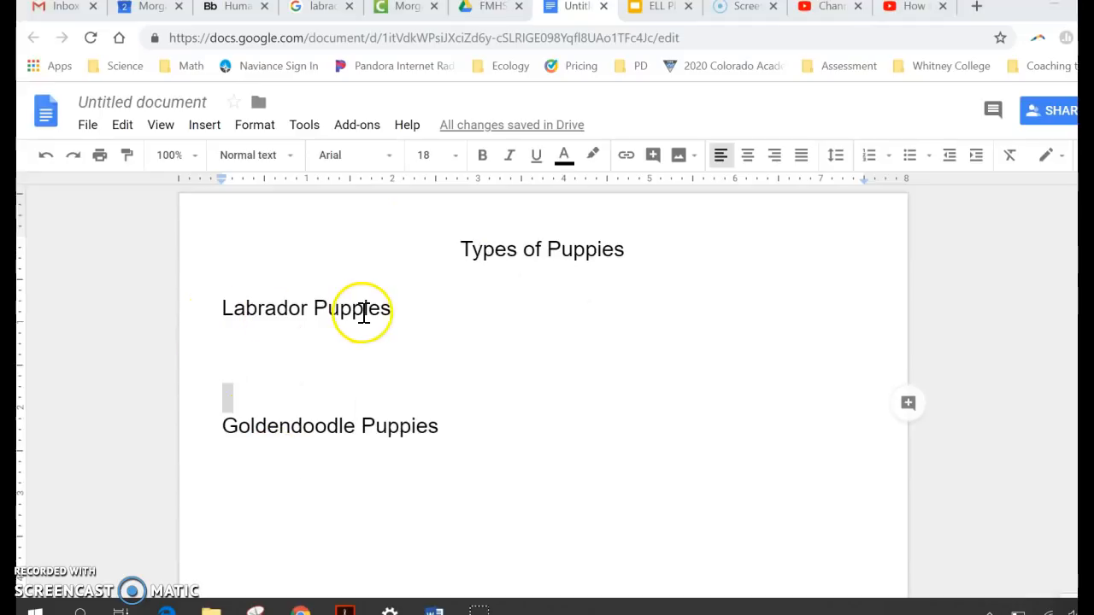
click(322, 8)
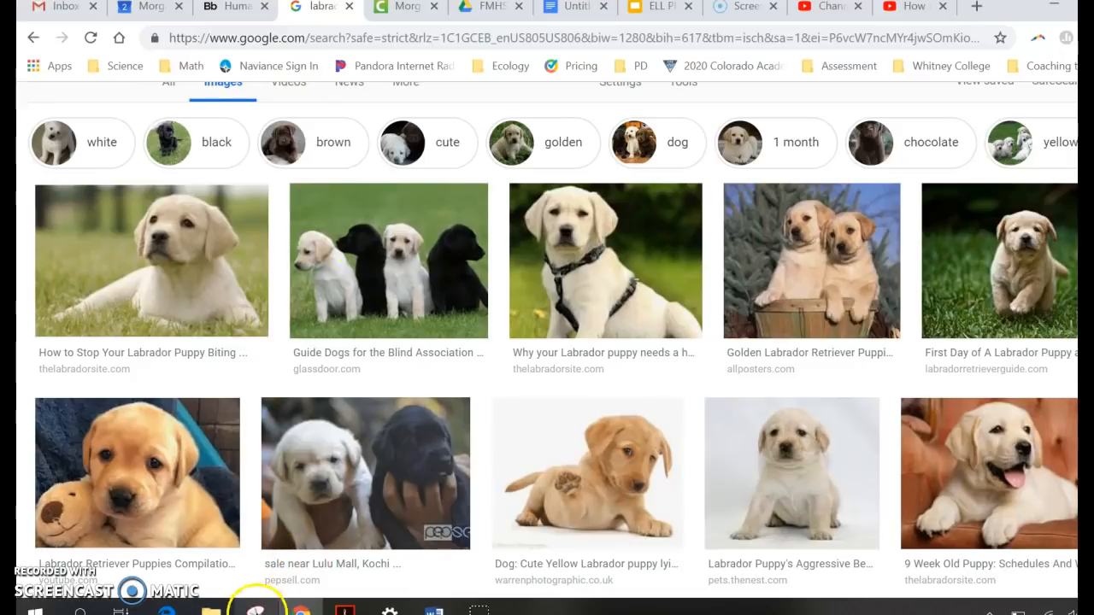
click(256, 611)
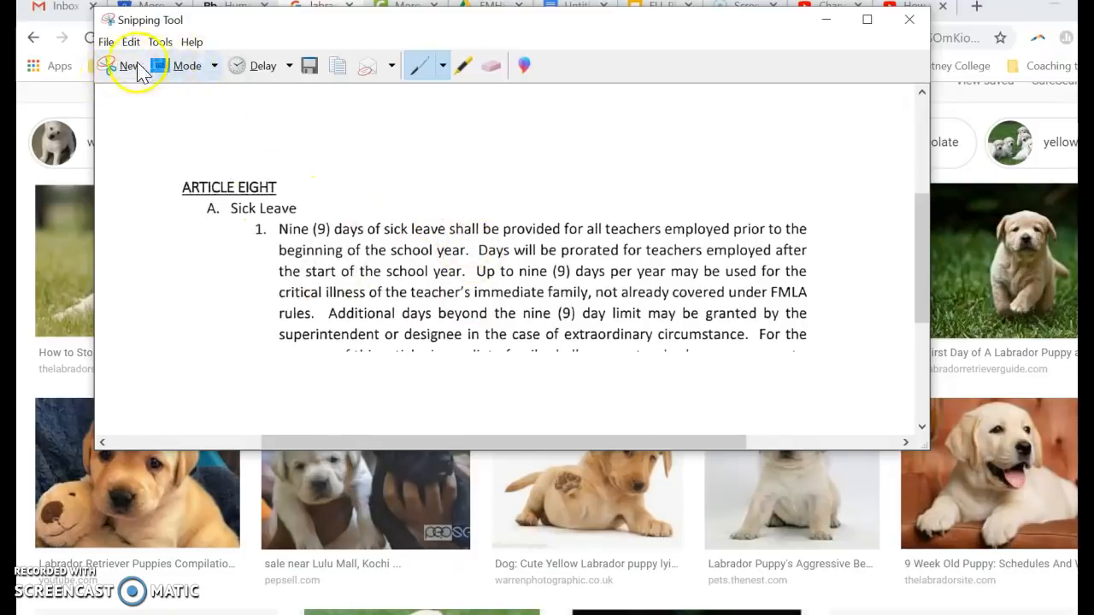
click(128, 68)
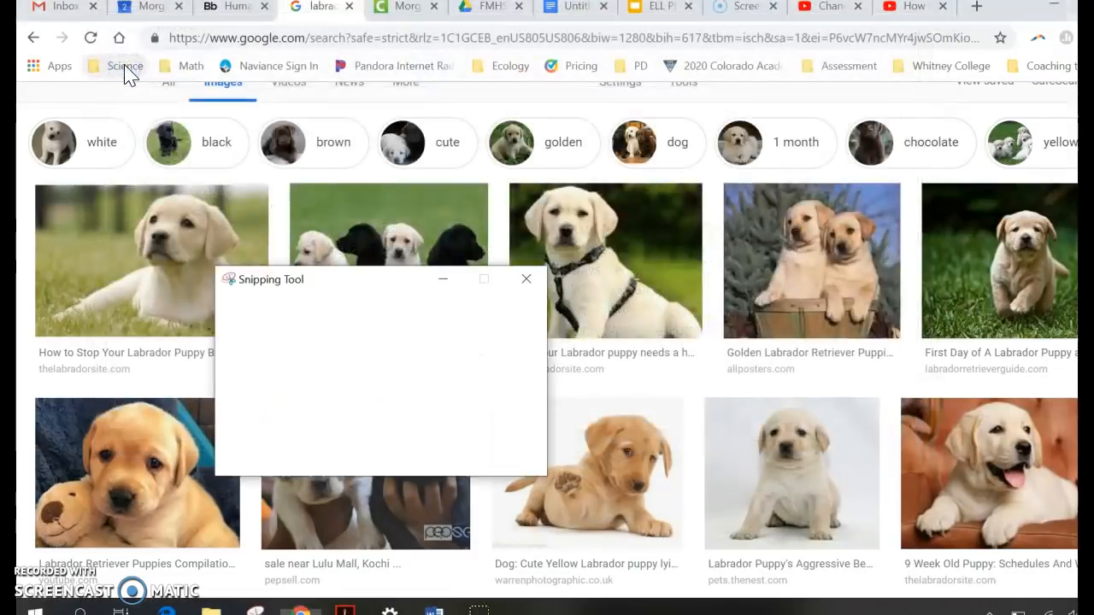
click(242, 309)
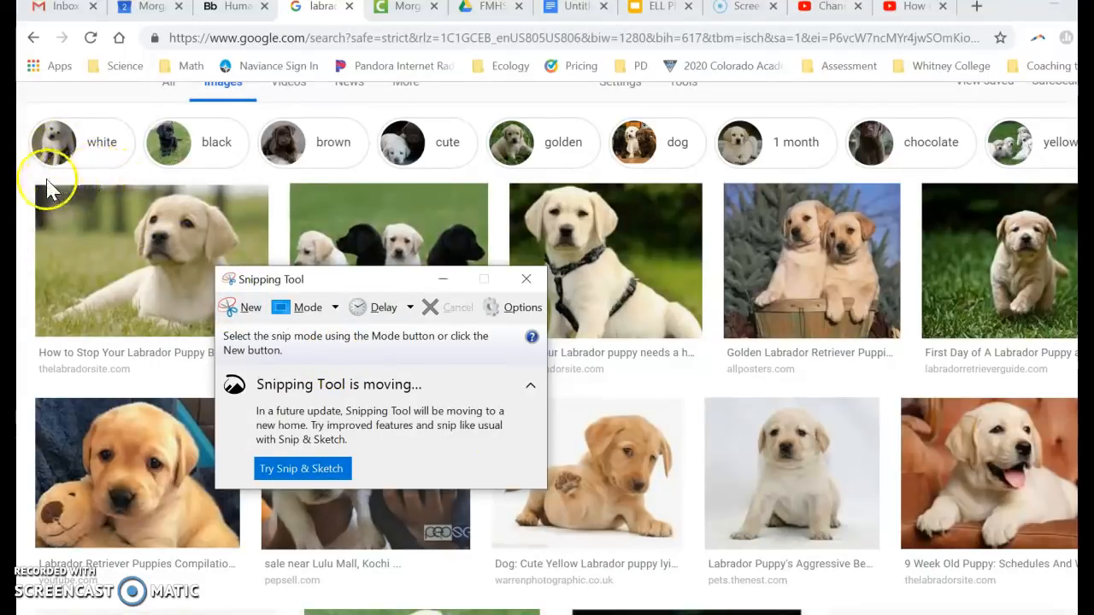
click(94, 234)
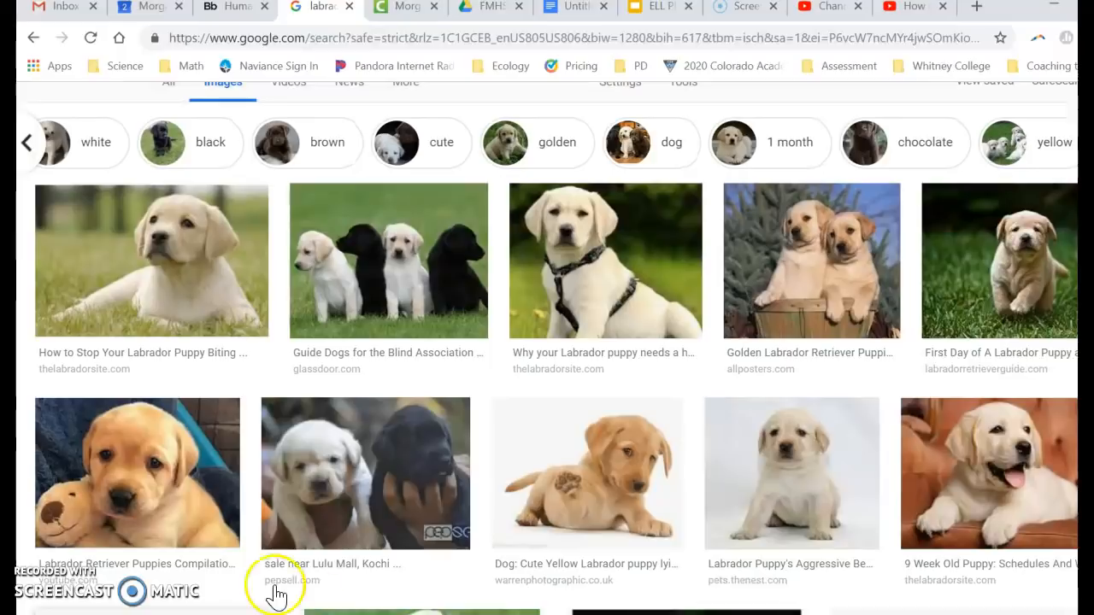
- Capture the first Labrador puppy photo in the image results as a new snip with Snipping Tool
mouse_move(299, 612)
click(256, 610)
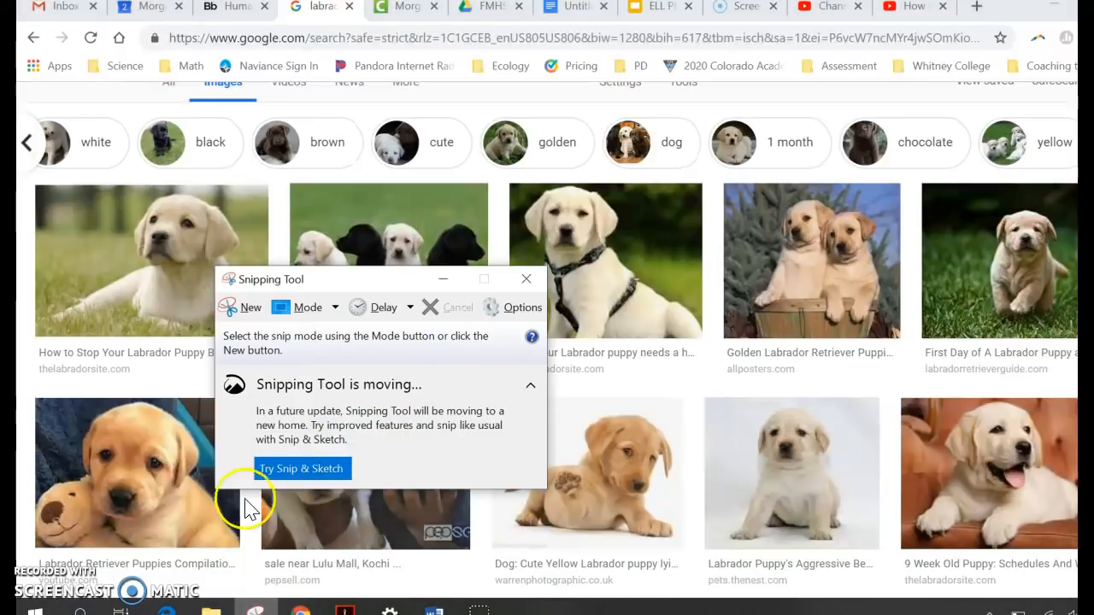
click(244, 305)
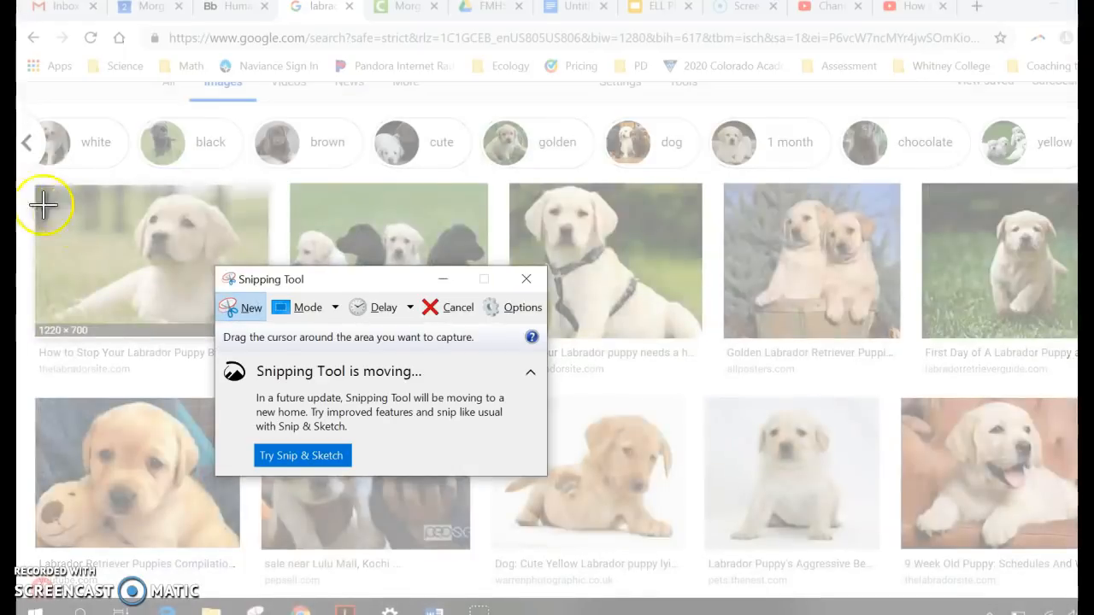
drag(36, 187, 267, 323)
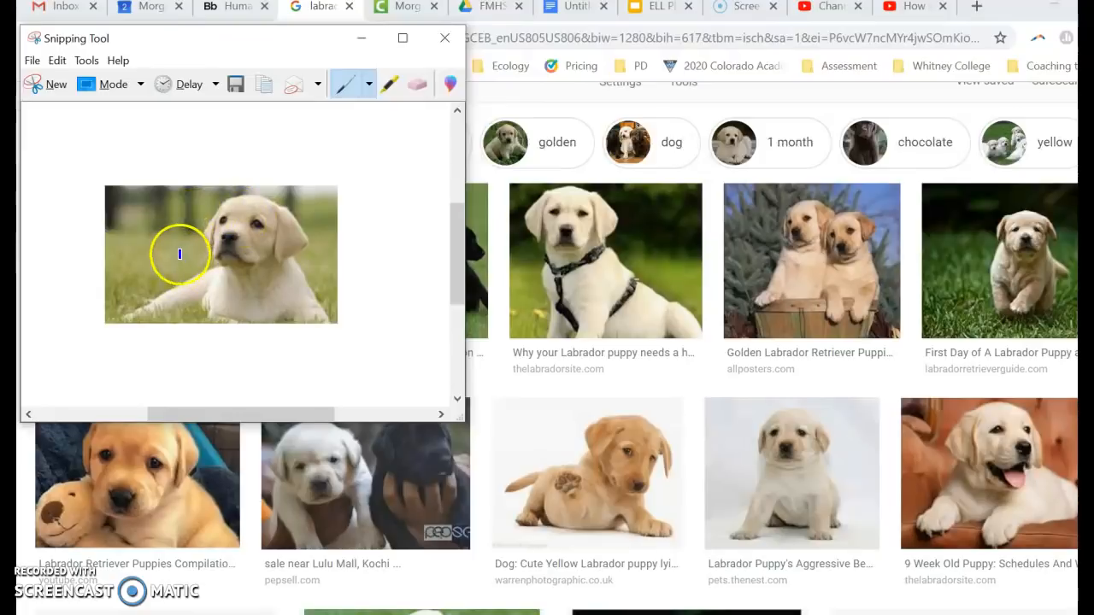
- Save the snip as a PNG named "Lab pups" in the Pictures folder and close Snipping Tool
right_click(180, 219)
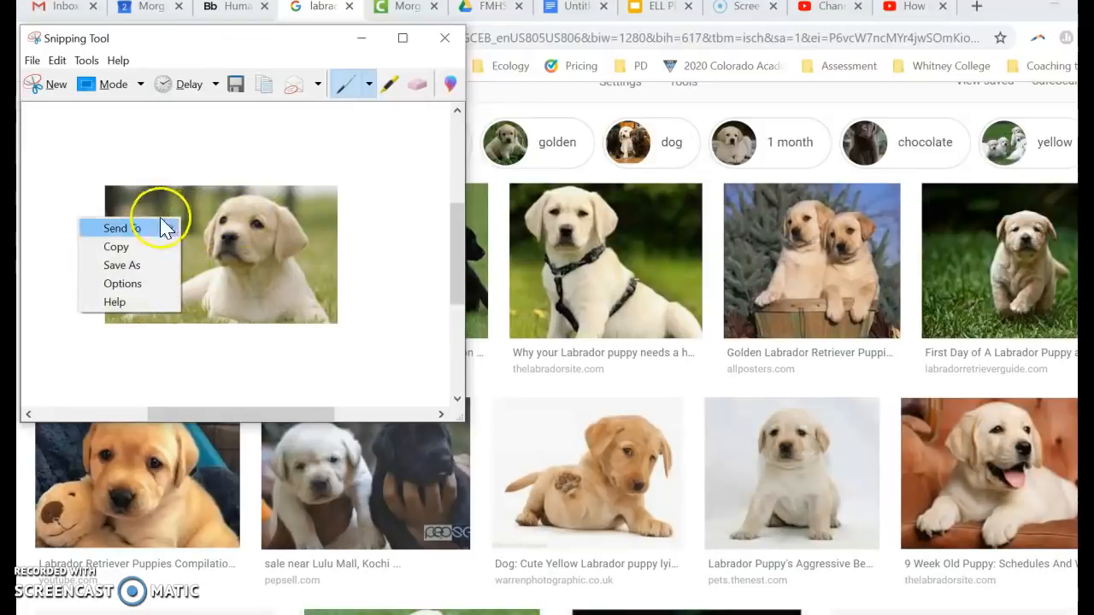
click(122, 266)
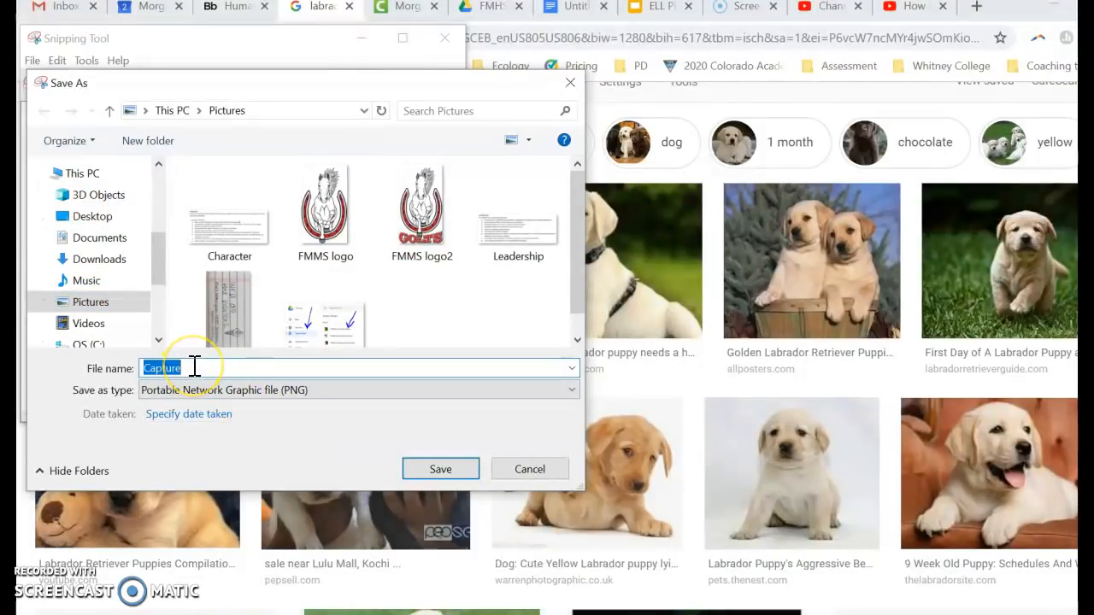
text(Lab pups)
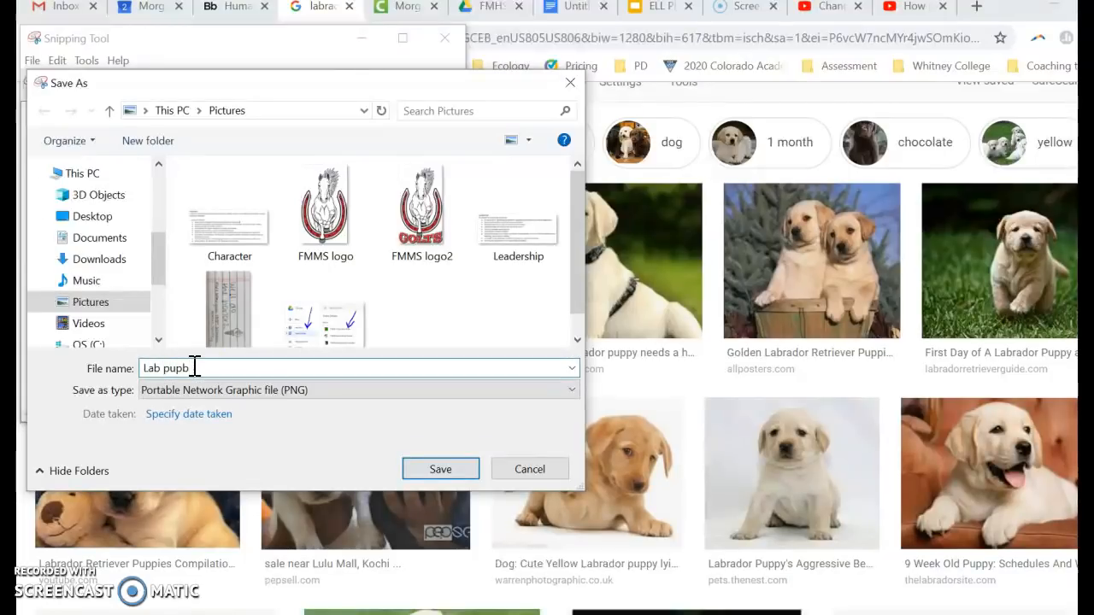
click(446, 473)
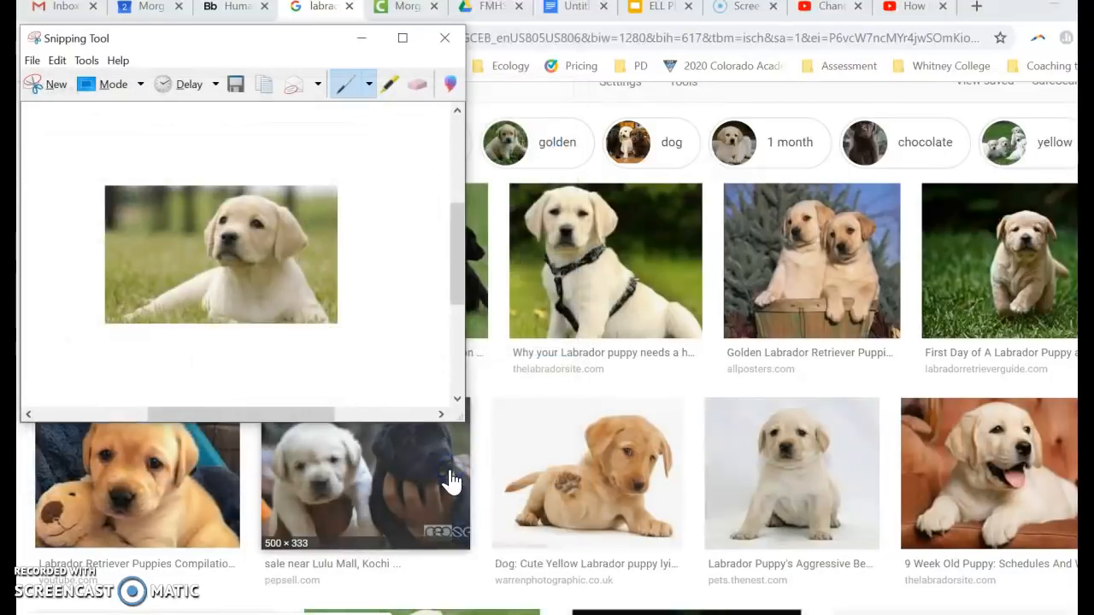
click(444, 38)
- Return to the puppies document and insert the "Lab pups" image from the Pictures folder directly below the Labrador Puppies heading
click(574, 8)
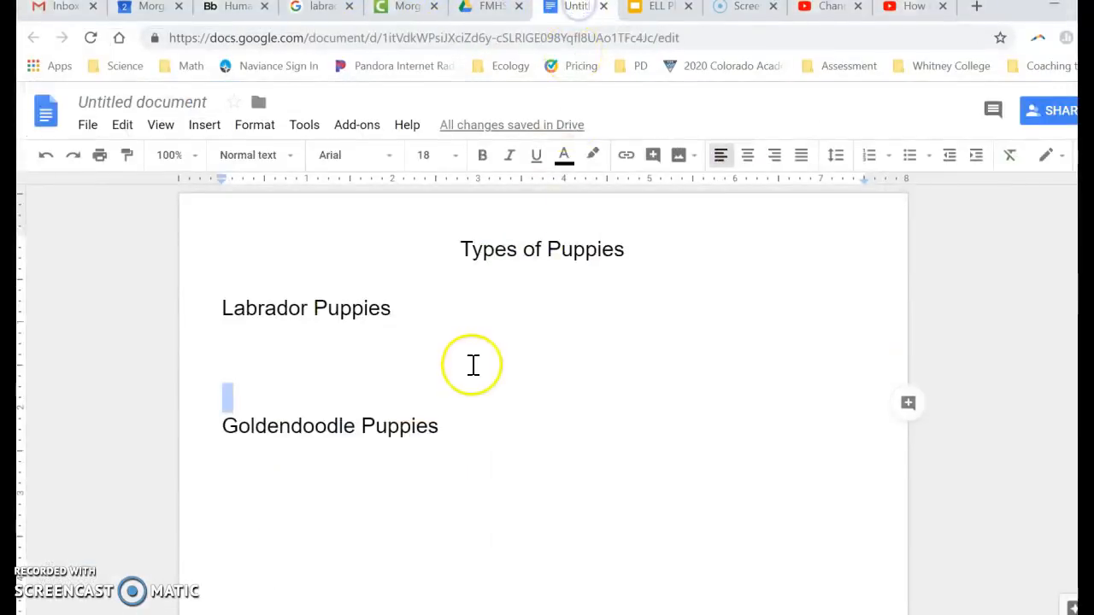
click(240, 335)
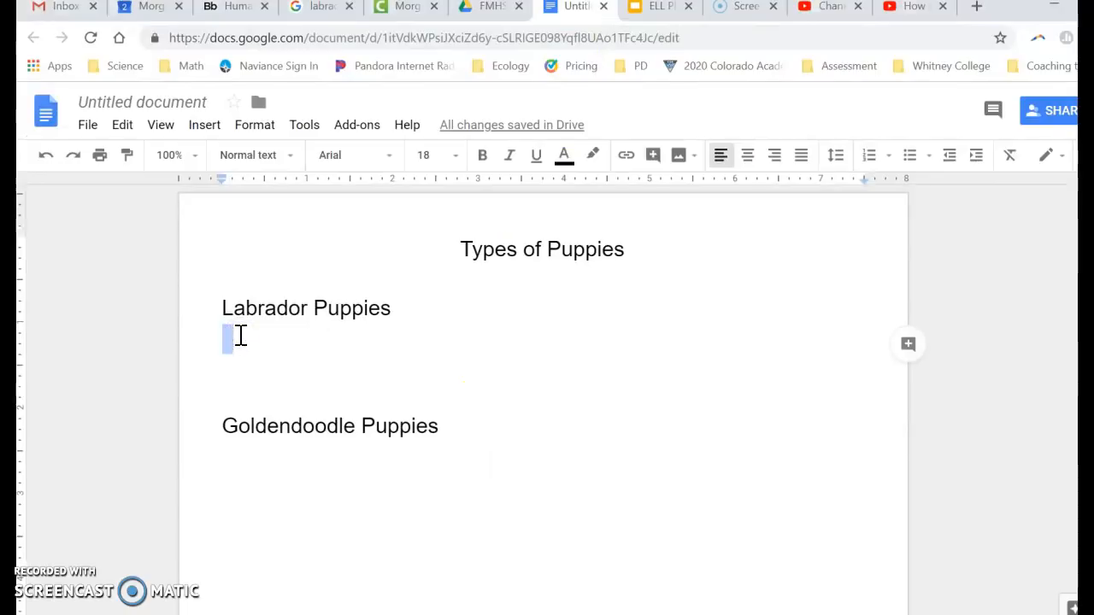
click(210, 128)
mouse_move(228, 164)
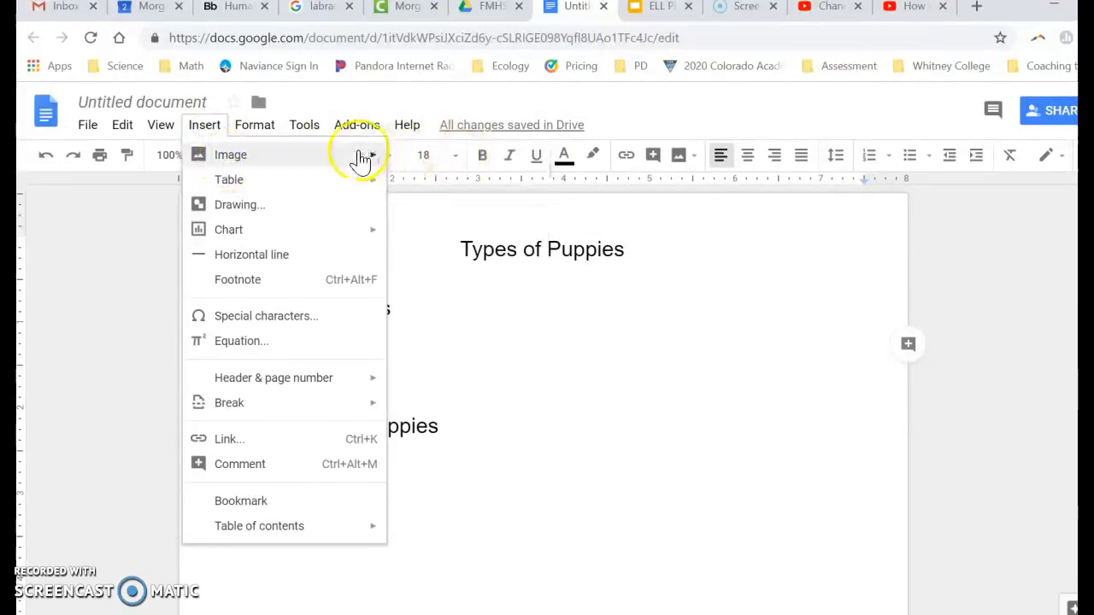
click(434, 161)
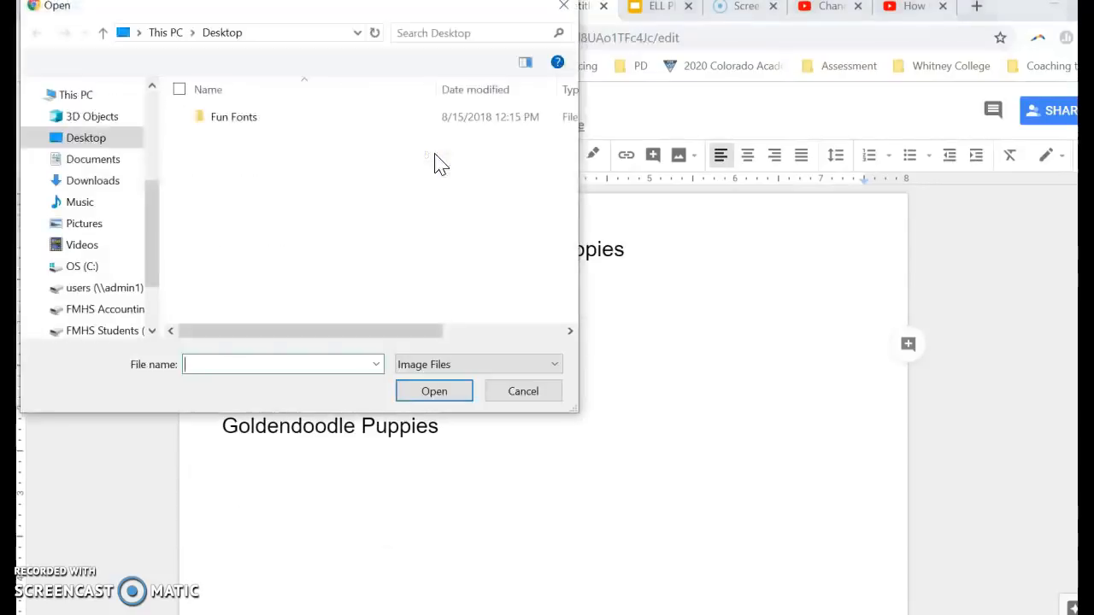
click(91, 224)
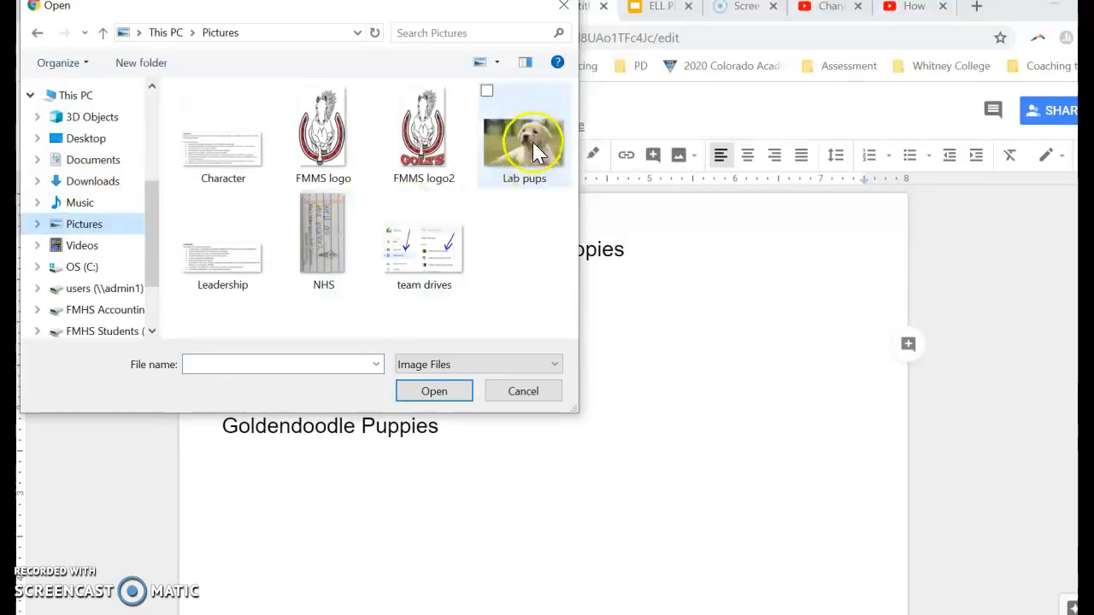
click(532, 147)
click(434, 389)
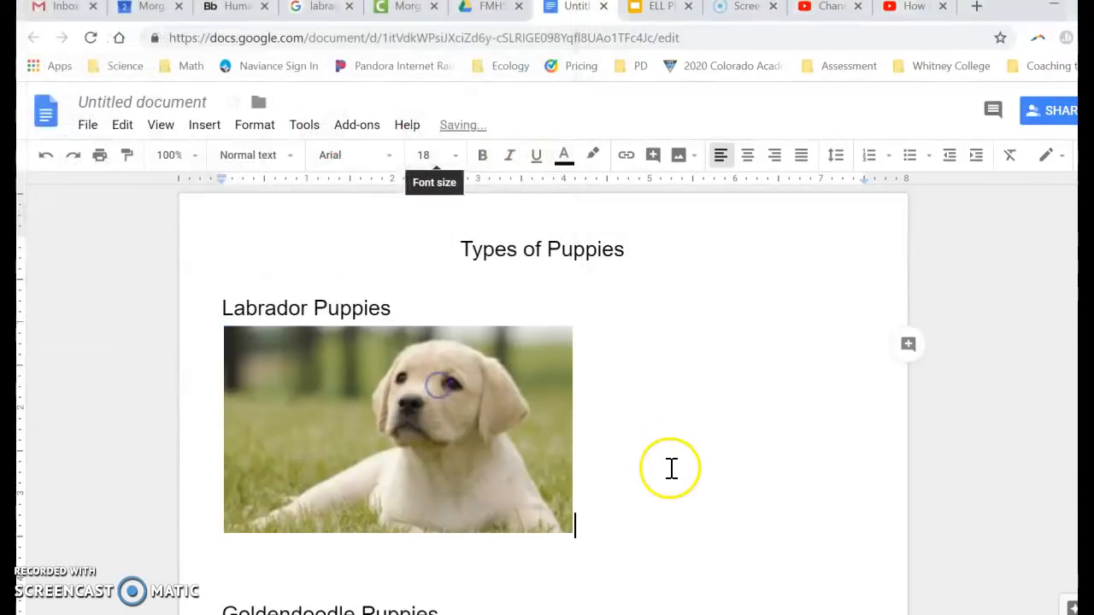
- Shrink the inserted puppy photo to about 2.2 inches wide and delete the blank line directly above the Goldendoodle Puppies heading
click(451, 443)
drag(572, 531, 409, 431)
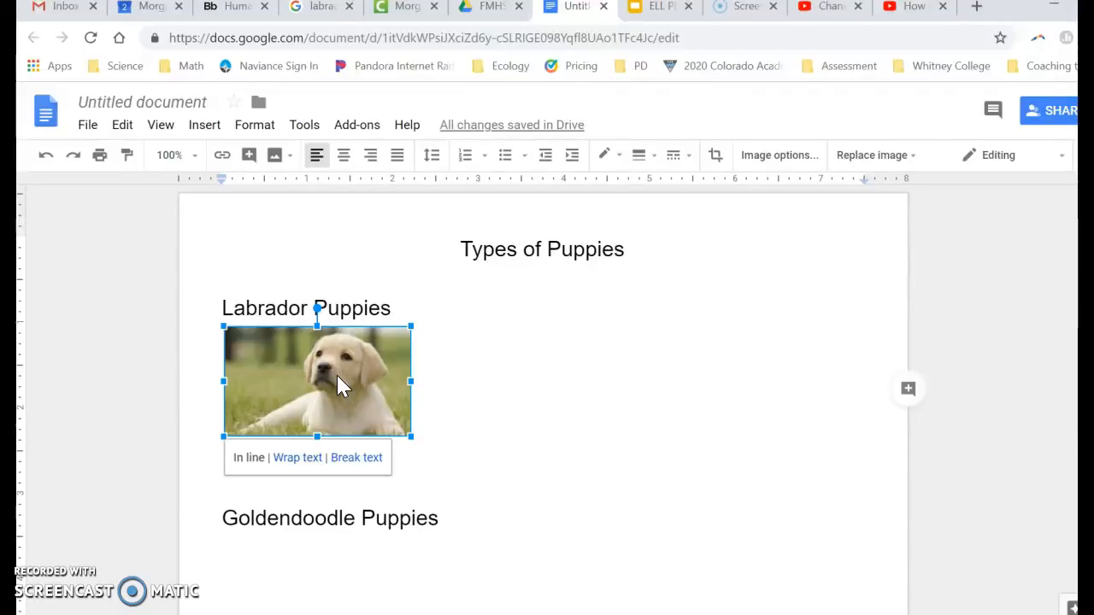
click(247, 498)
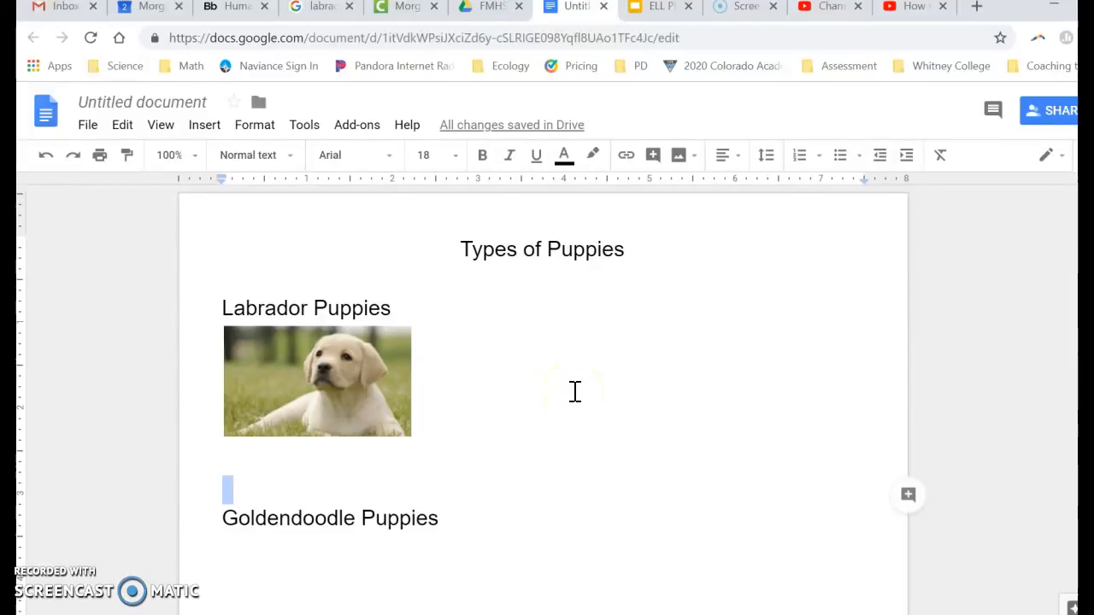
key(BackSpace)
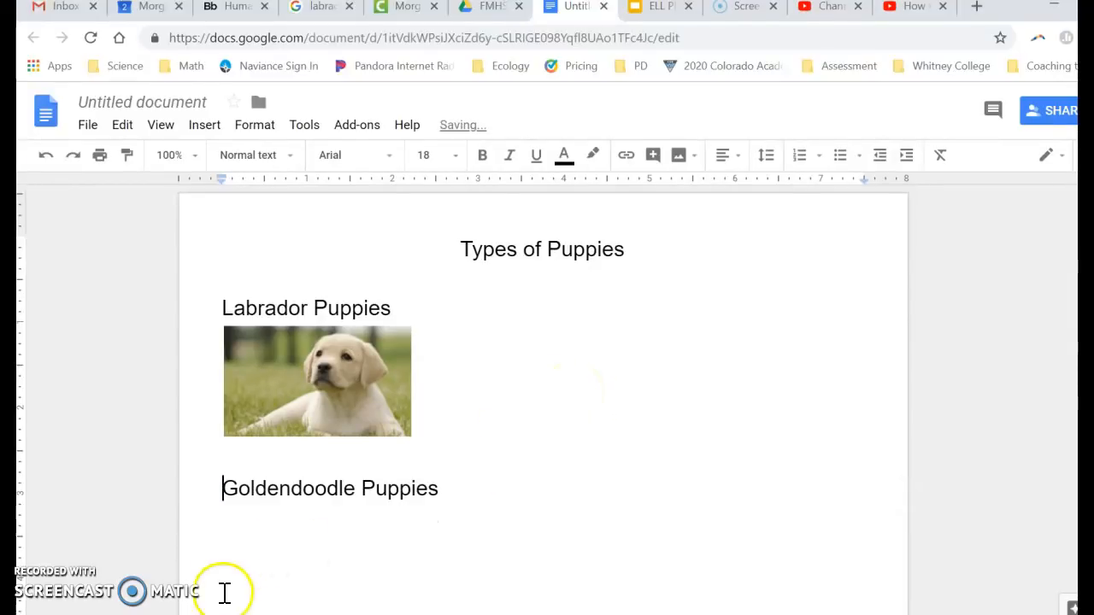
mouse_move(227, 611)
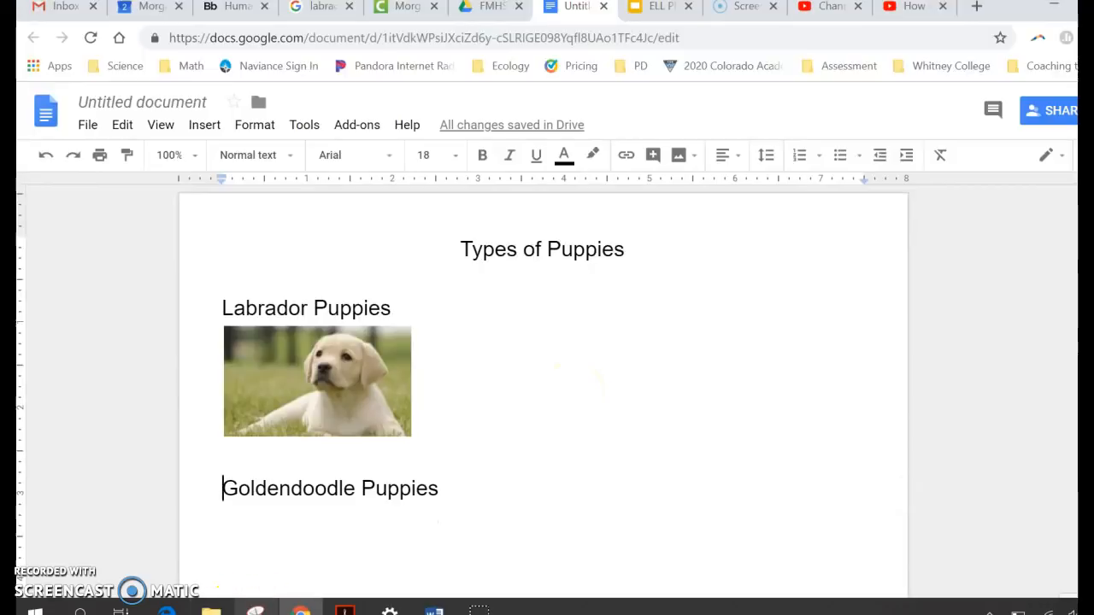
click(255, 611)
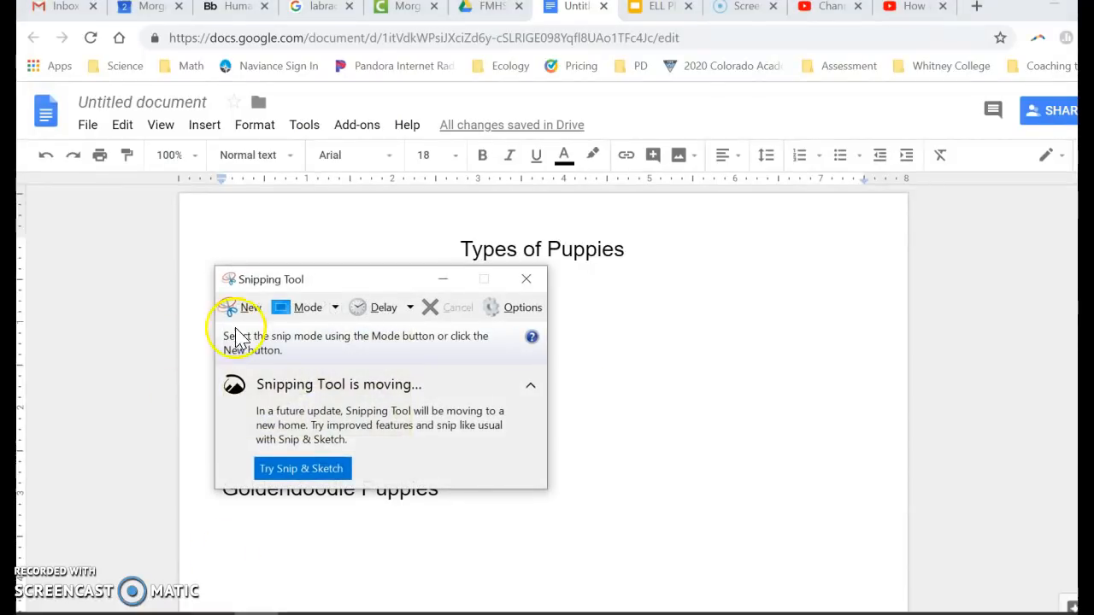
click(247, 309)
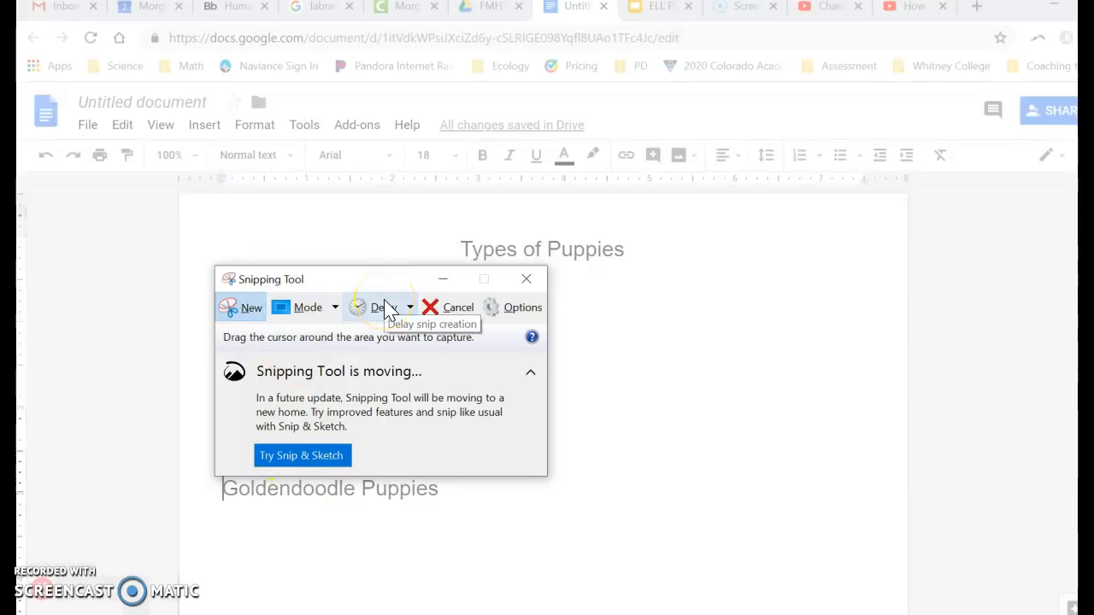
click(527, 279)
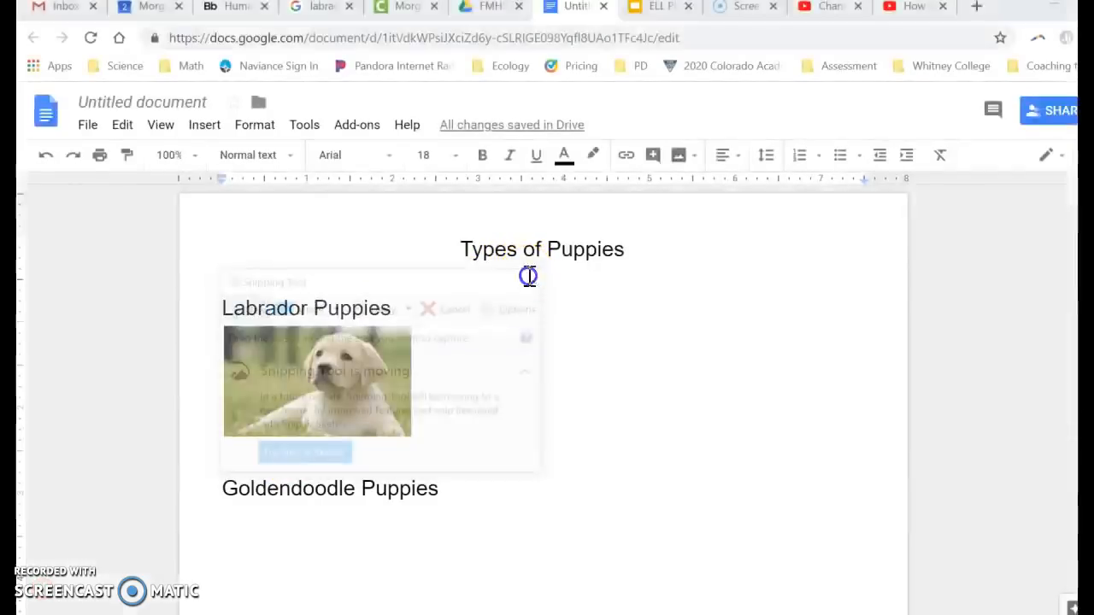
click(328, 8)
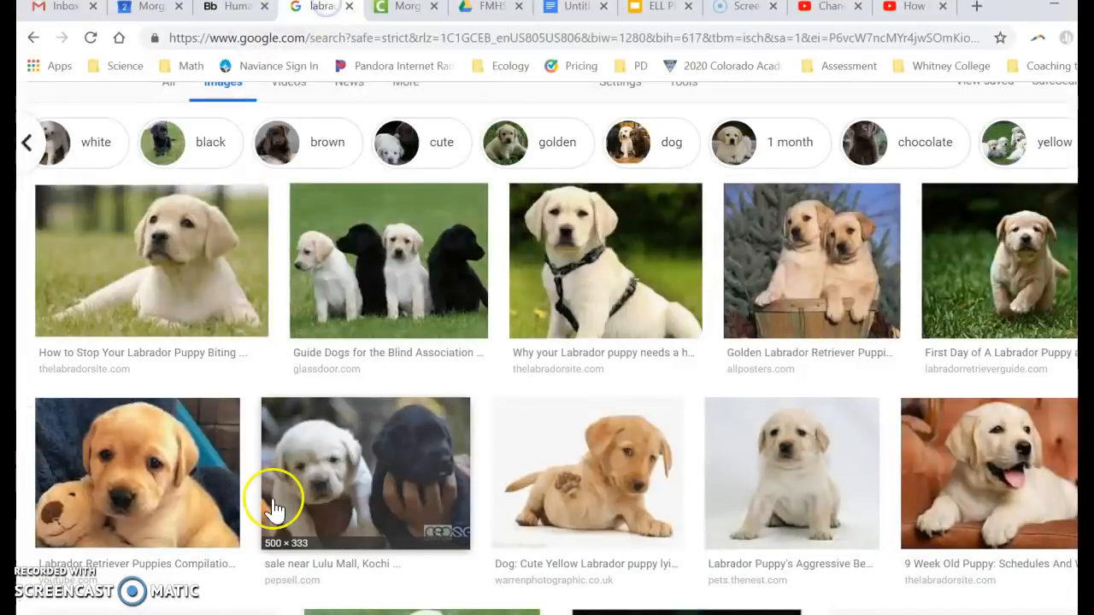
click(557, 10)
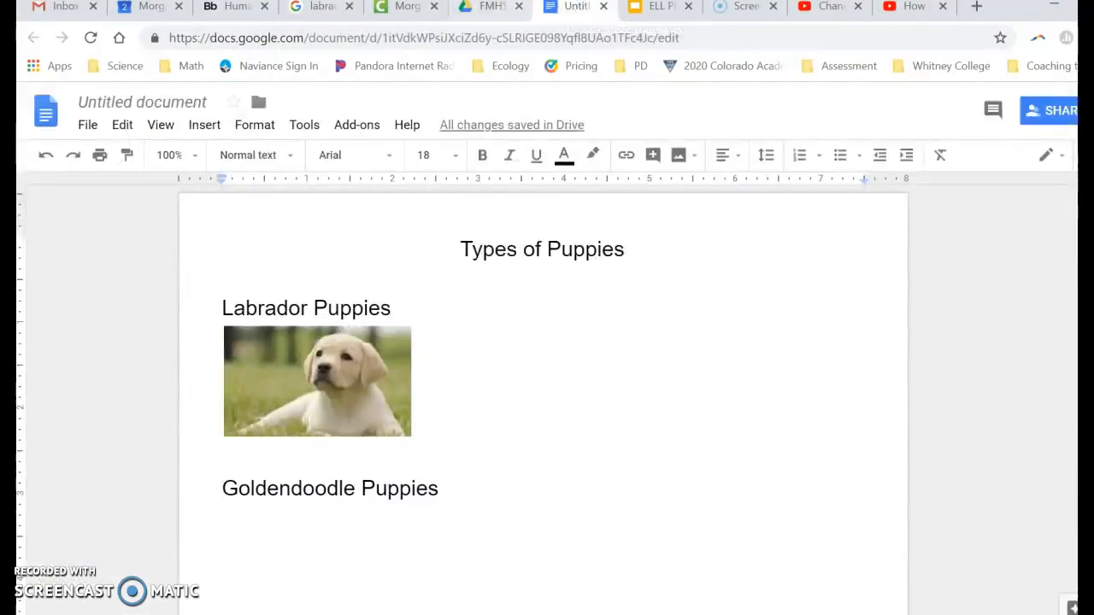
- Go back to the Labrador image results and change the image search to "goldendoodle puppies"
click(316, 11)
scroll(293, 94, up, 2)
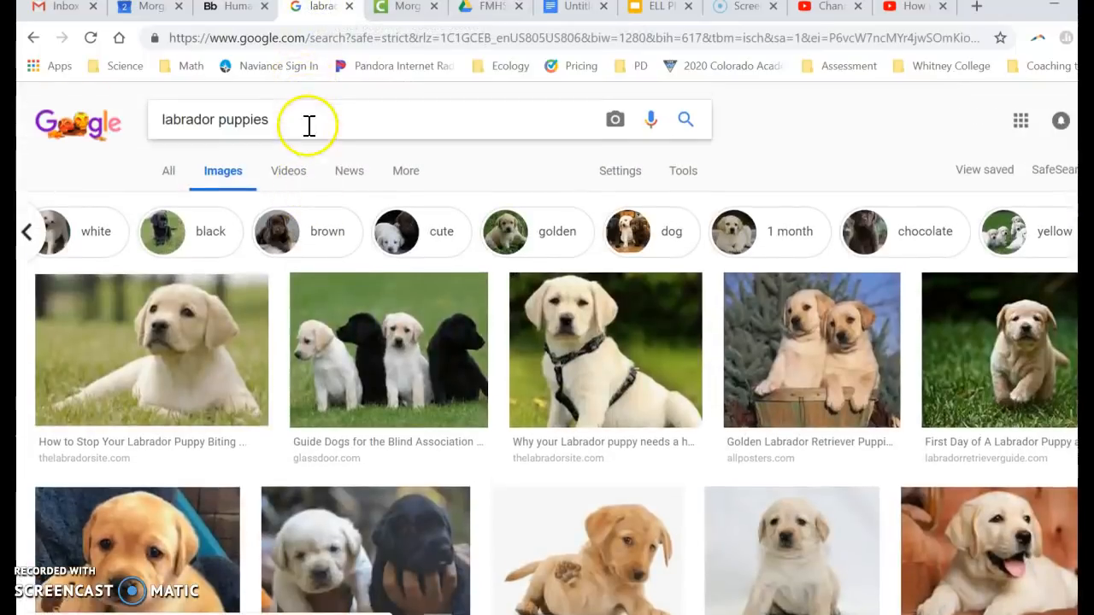
drag(211, 118, 156, 128)
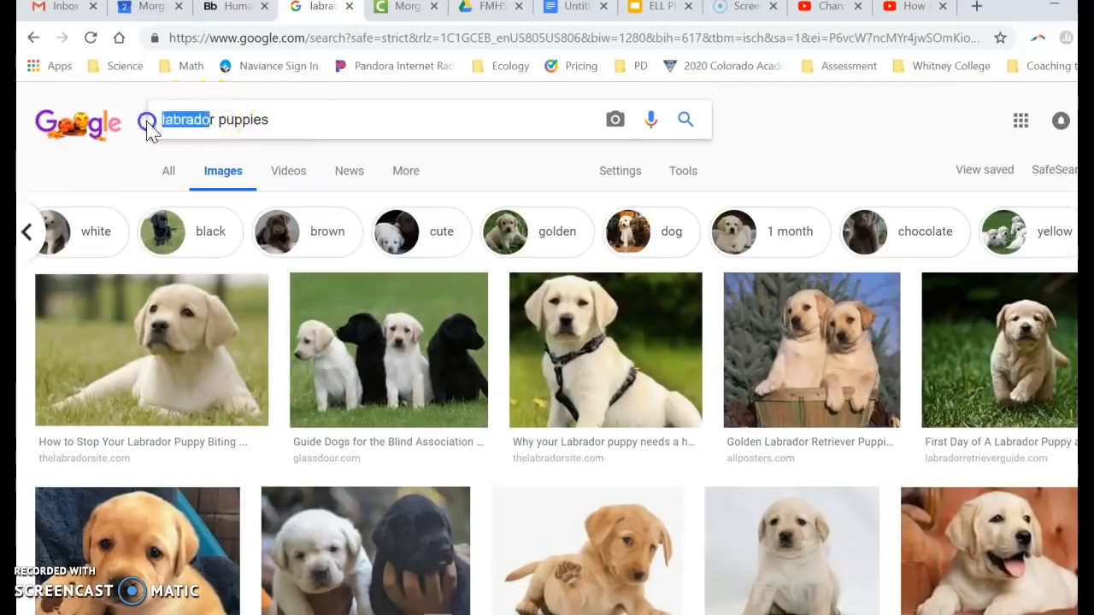
key(Delete)
key(Delete)
text(goldendoo)
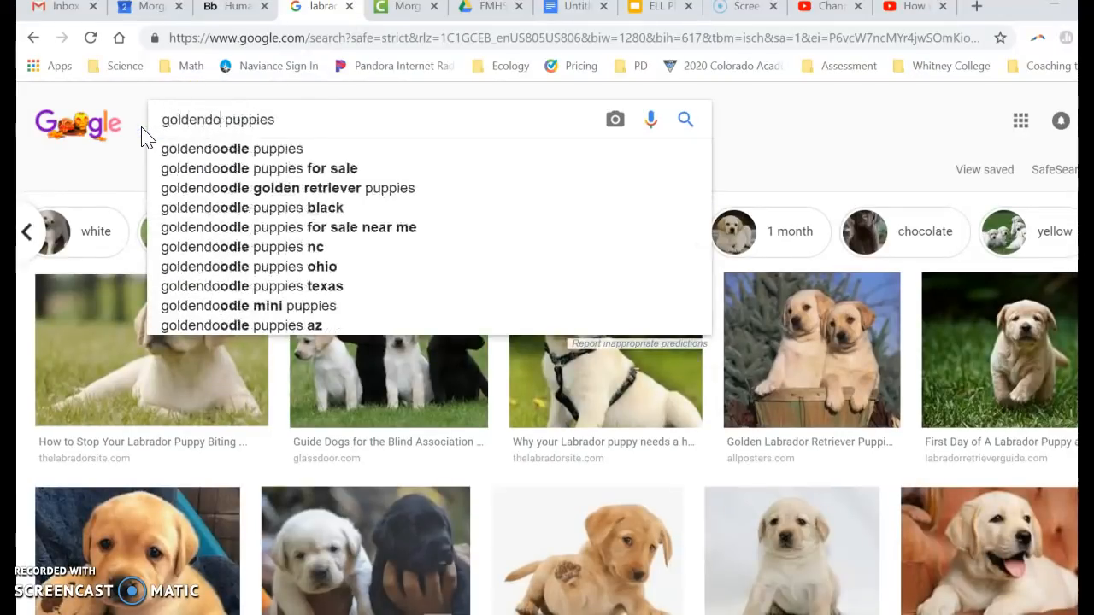
click(201, 149)
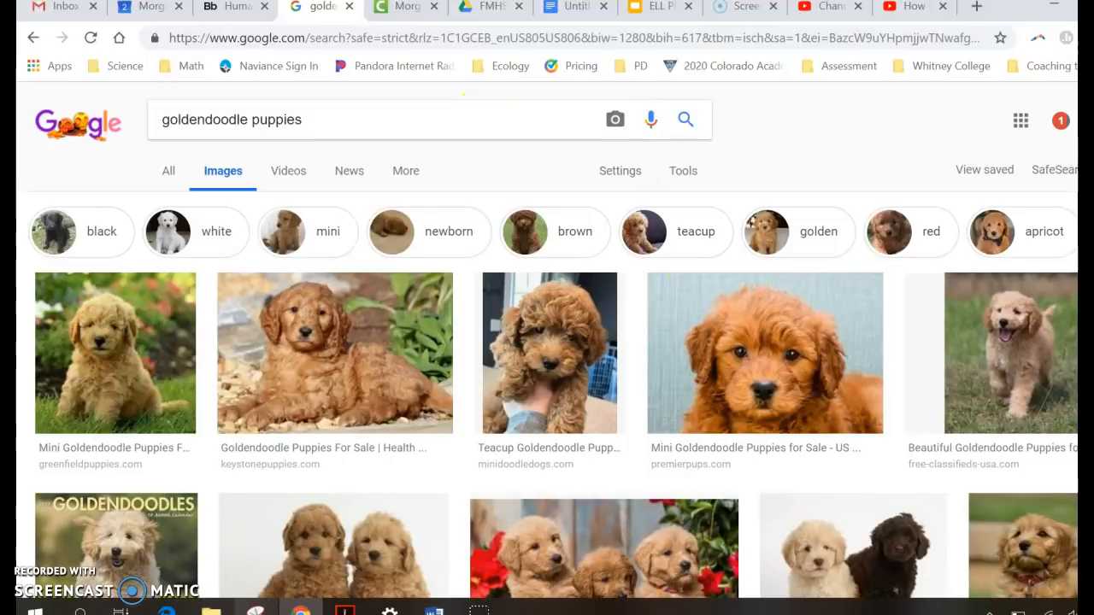
- Capture the close-up photo of the red goldendoodle puppy on a light blue background as a new snip with Snipping Tool
click(255, 609)
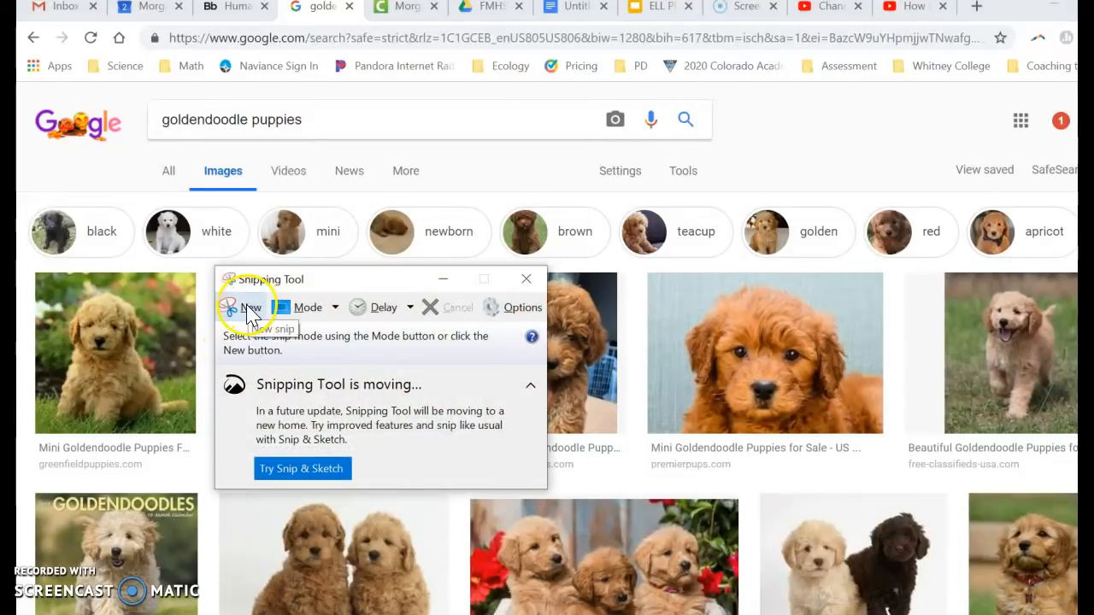
click(249, 310)
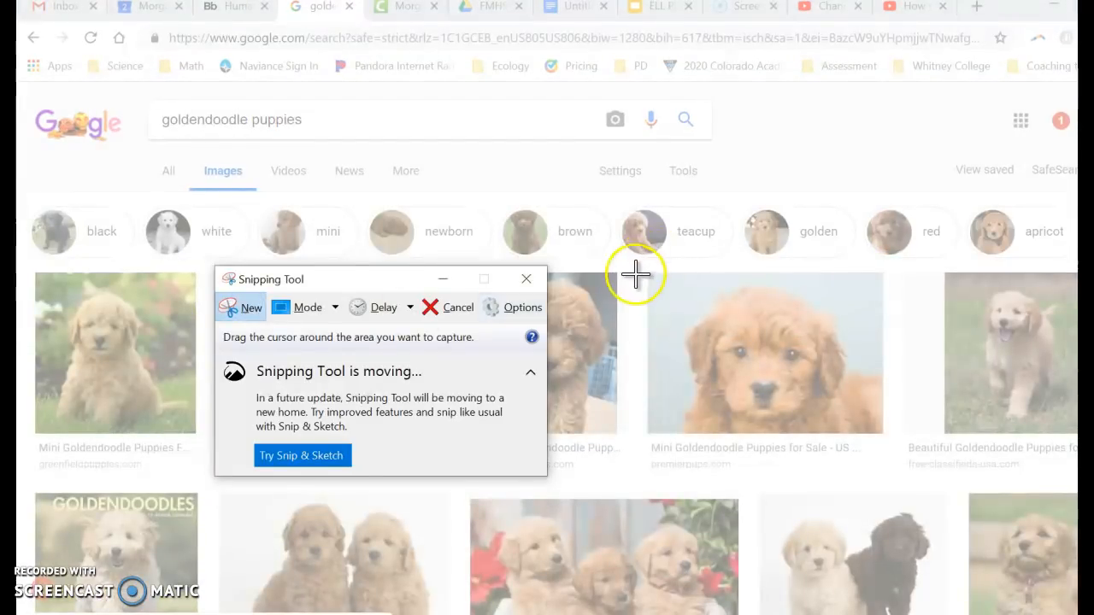
drag(647, 269, 880, 434)
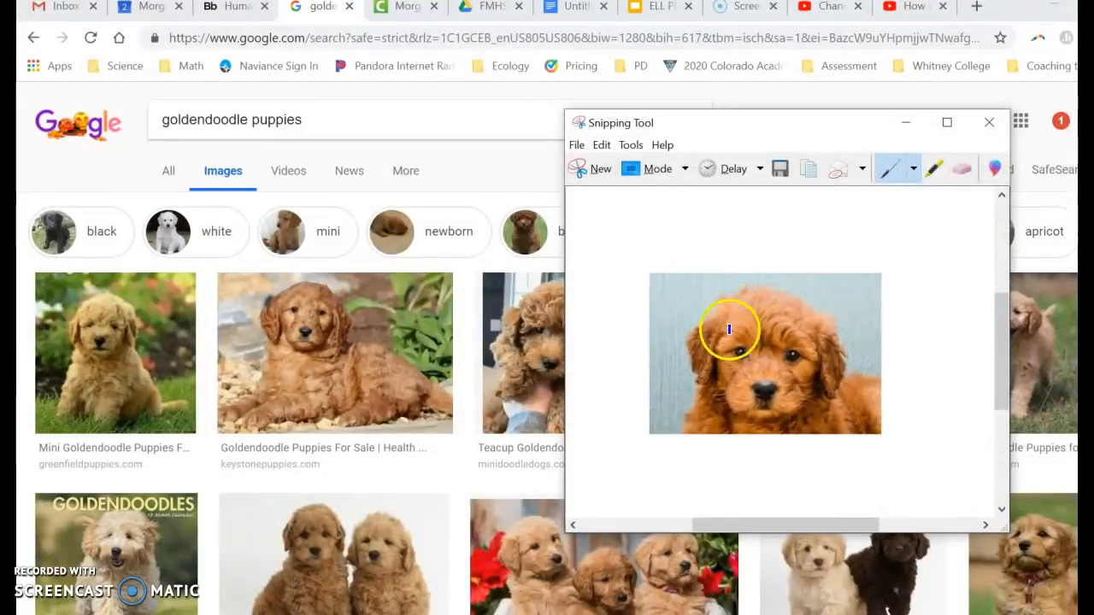
- Save the snip as a PNG named "pup" in the Pictures folder and close Snipping Tool
right_click(687, 293)
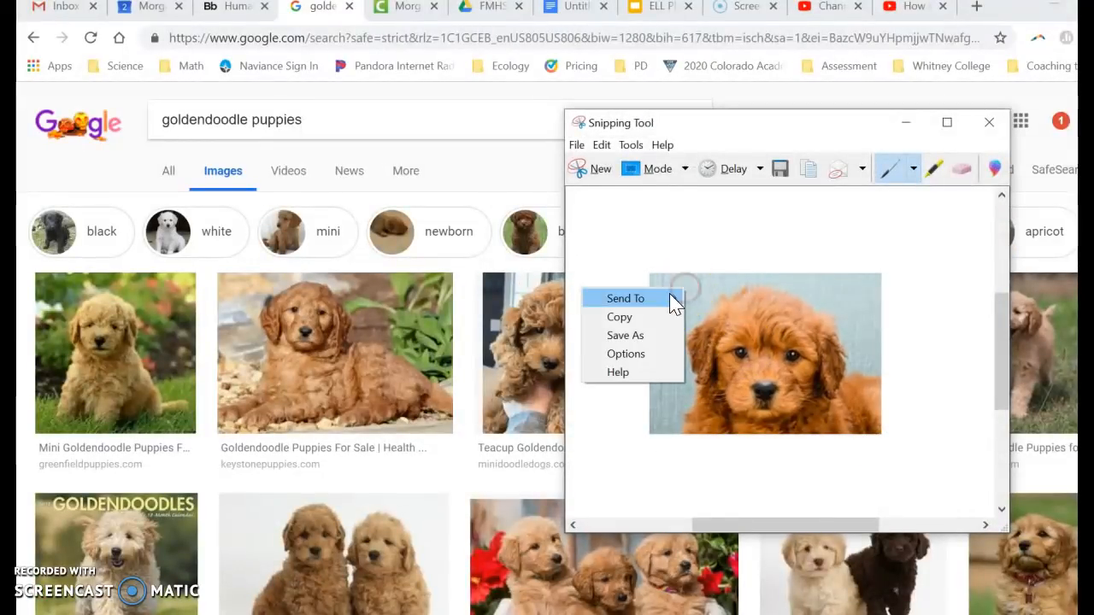
click(643, 332)
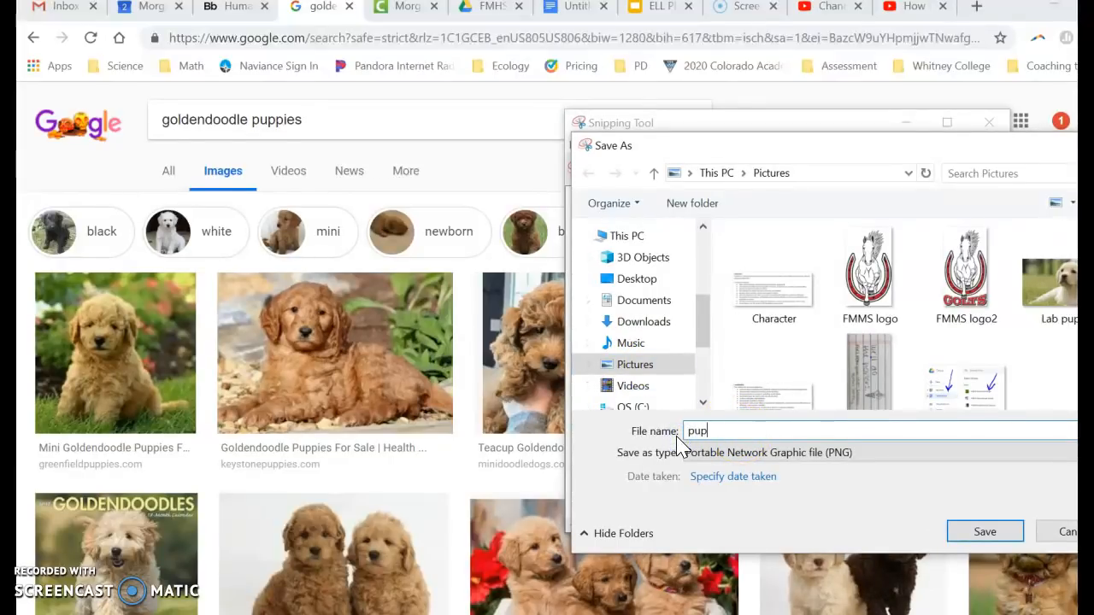
click(988, 534)
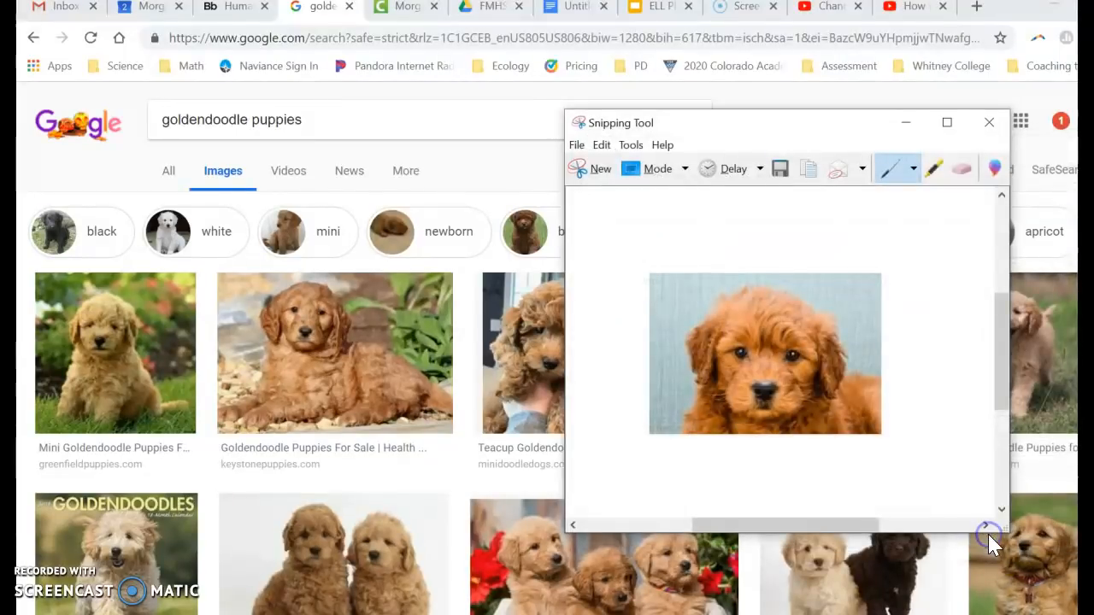
click(991, 123)
- Return to the puppies document and insert the saved goldendoodle picture from the computer directly below the Goldendoodle Puppies heading
click(571, 7)
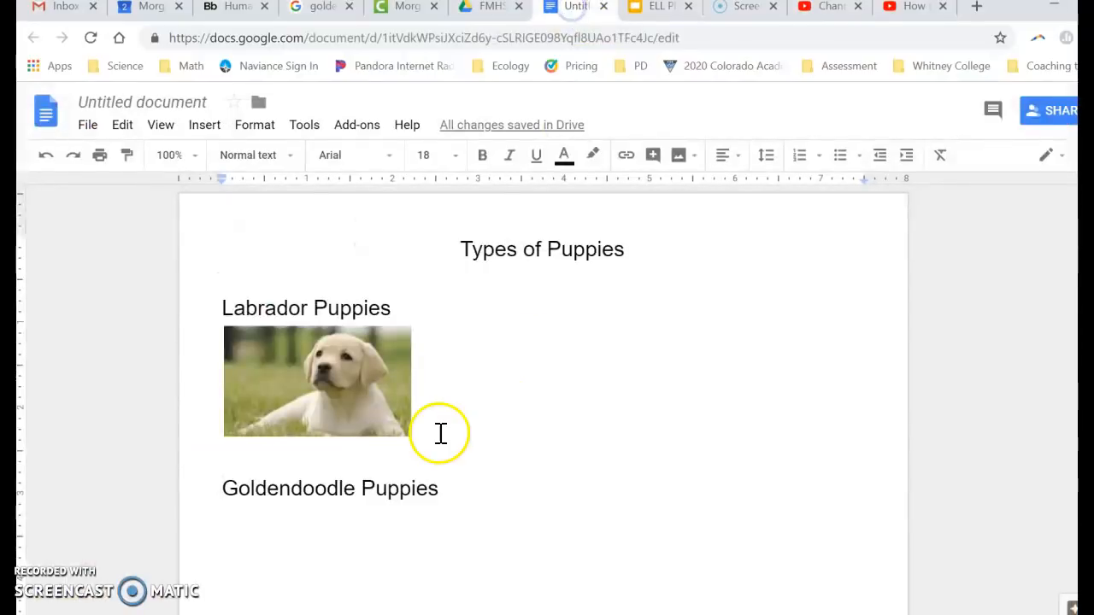
double_click(257, 516)
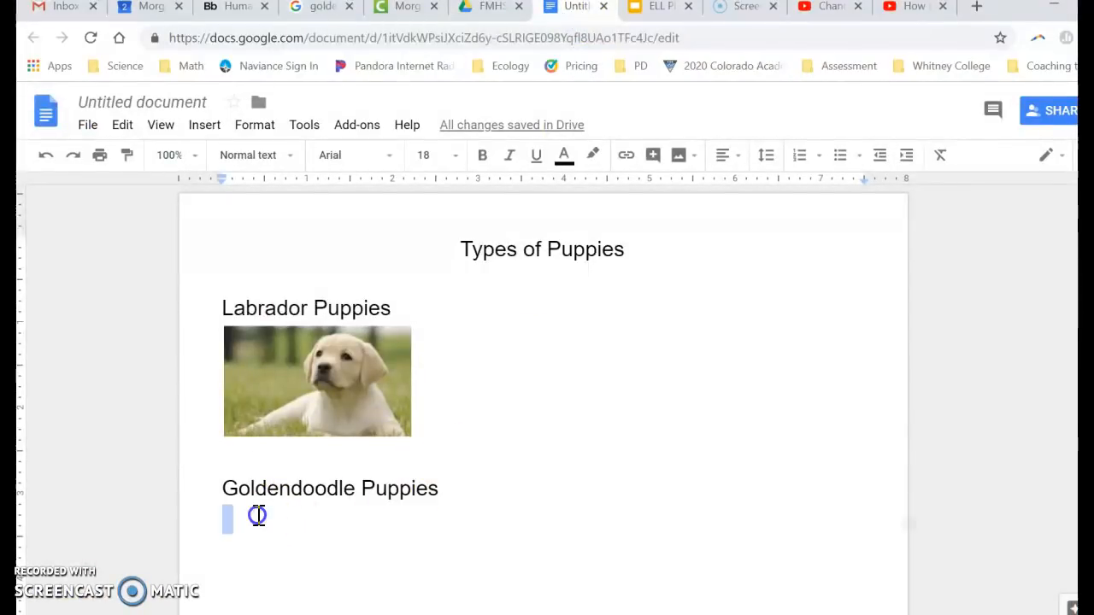
click(209, 124)
mouse_move(229, 162)
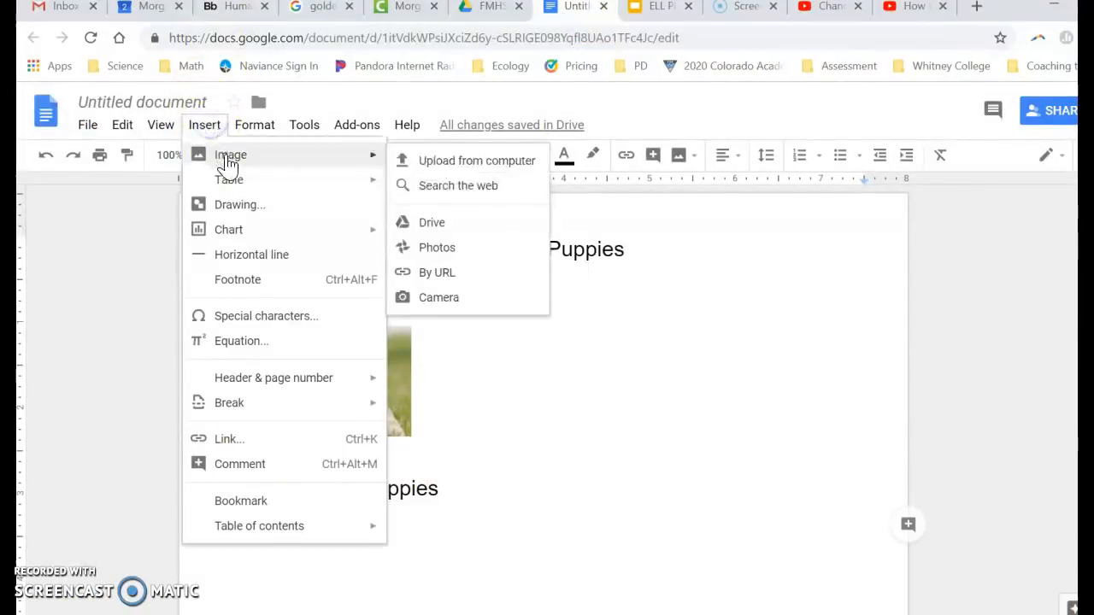
click(468, 169)
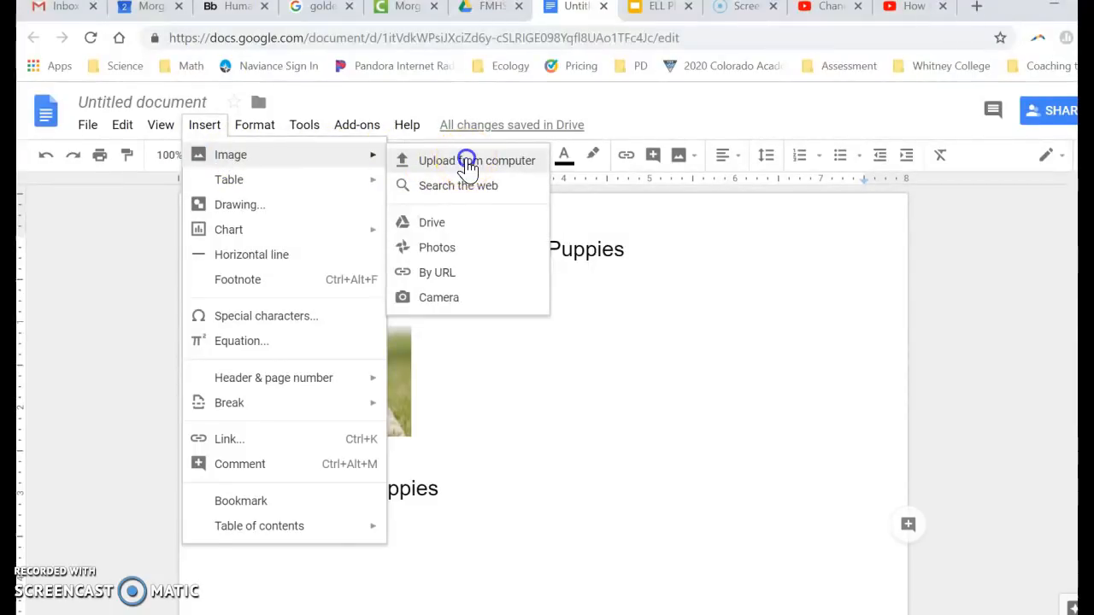
click(418, 267)
click(433, 395)
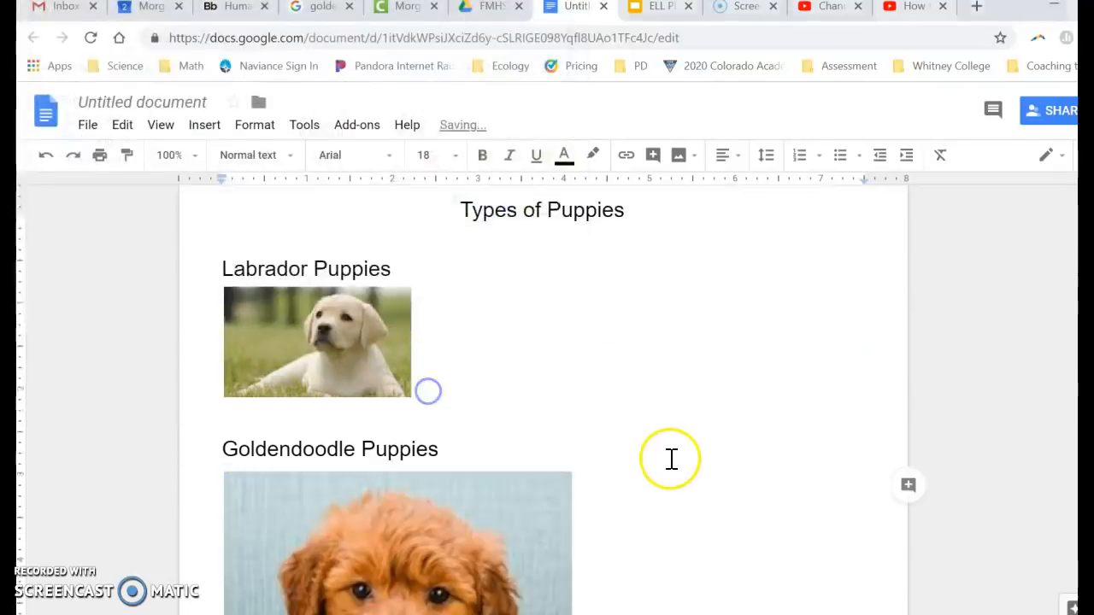
- Shrink the goldendoodle photo proportionally to about 2.7 inches wide and start a new line below it
scroll(671, 458, down, 2)
click(481, 469)
drag(570, 570, 456, 455)
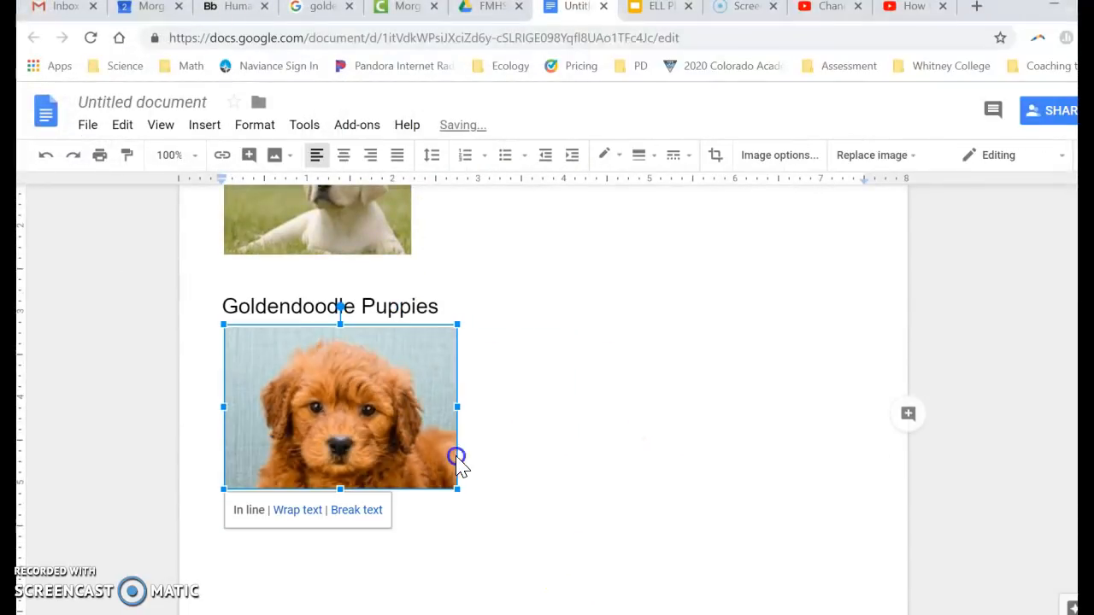
click(531, 361)
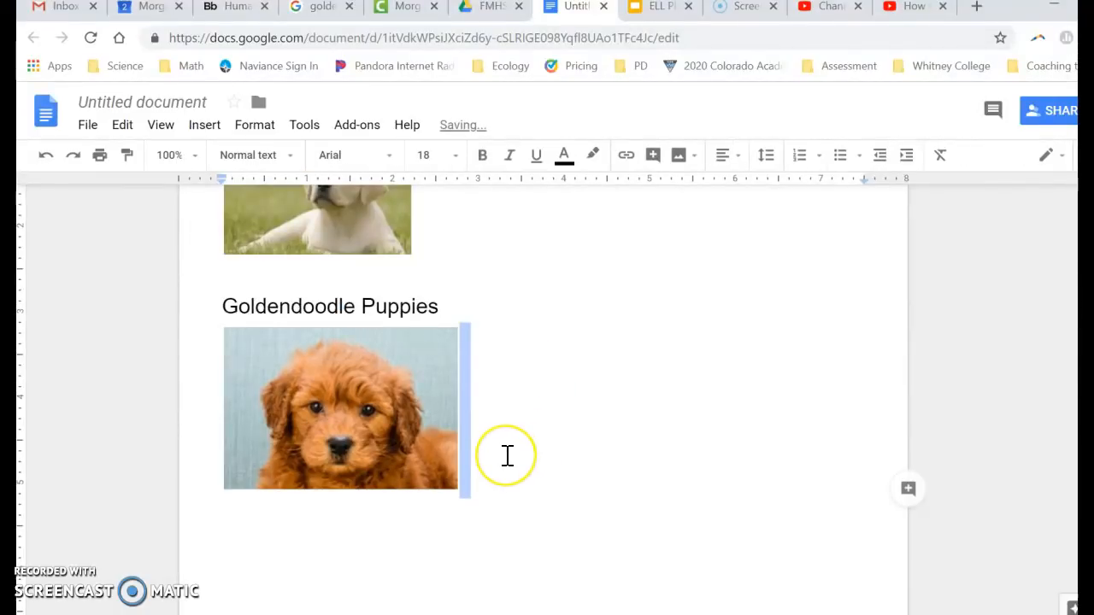
key(Return)
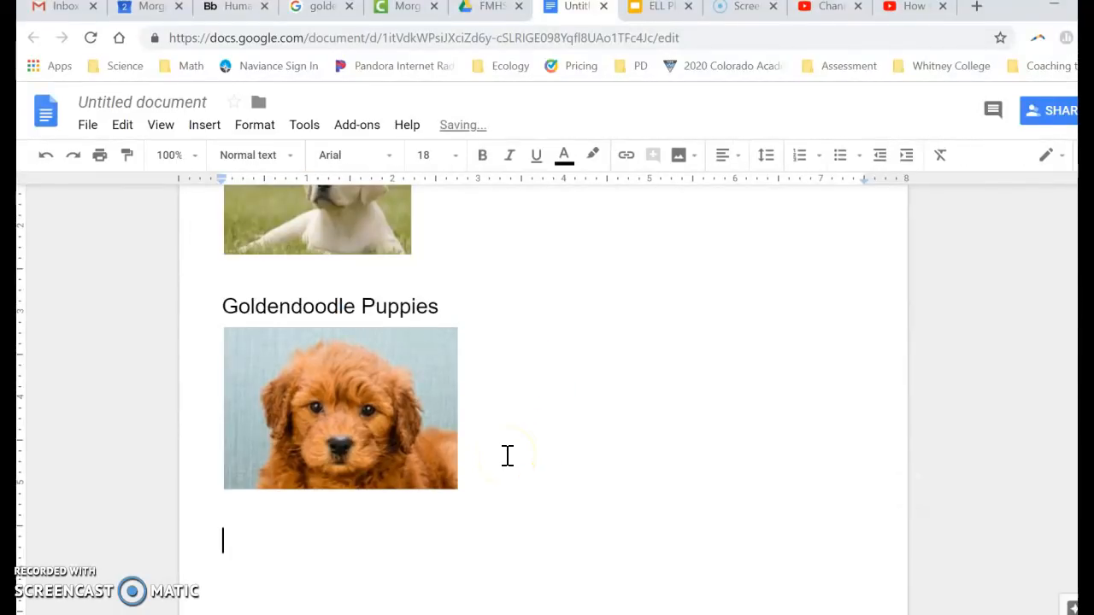
scroll(507, 455, up, 2)
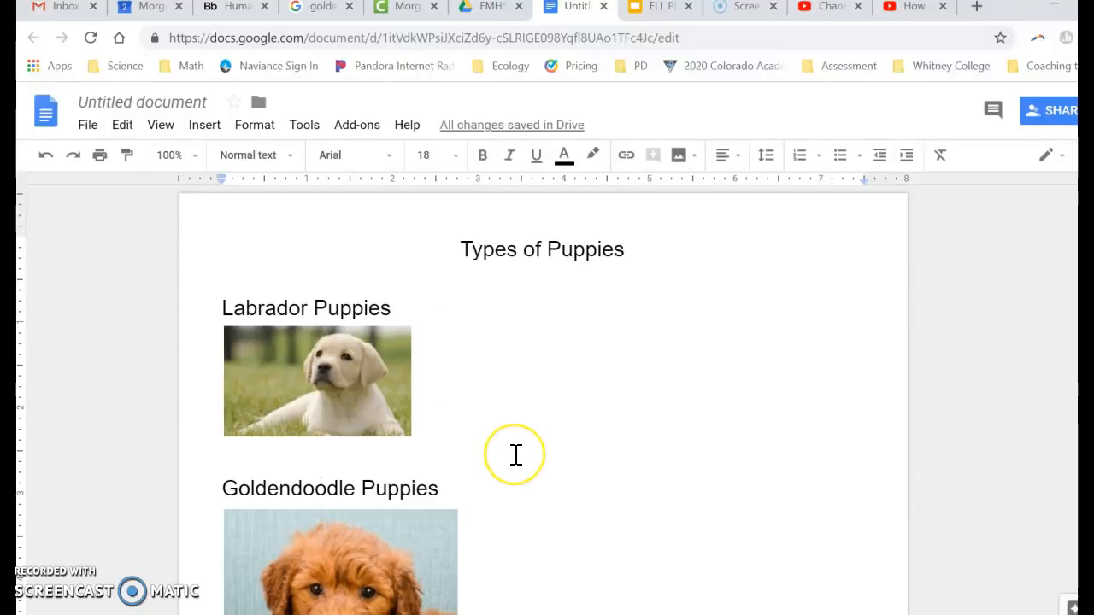
scroll(516, 457, down, 1)
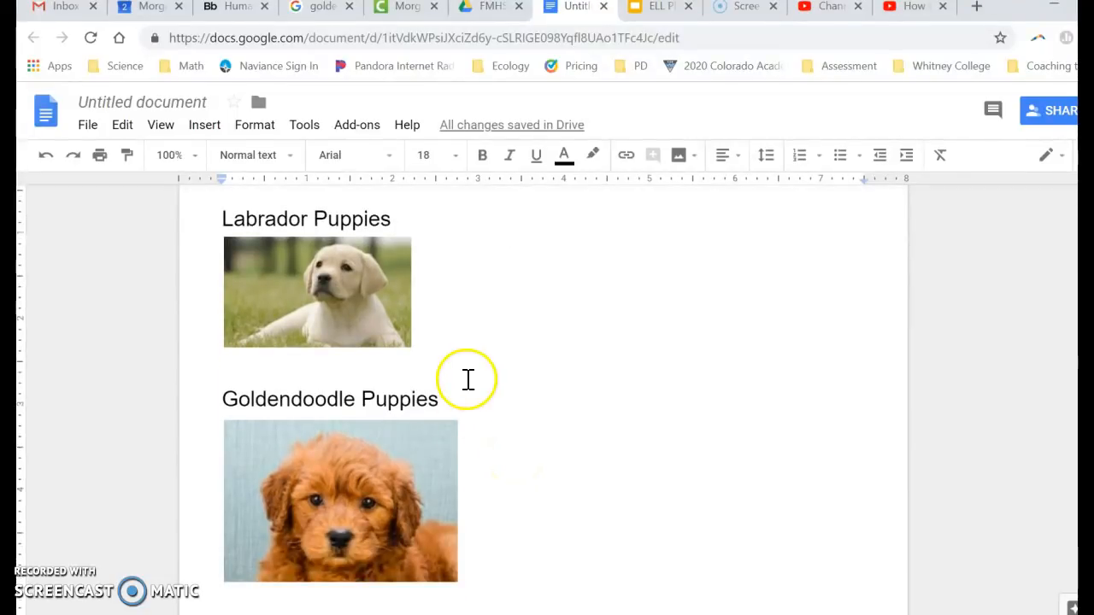
mouse_move(309, 594)
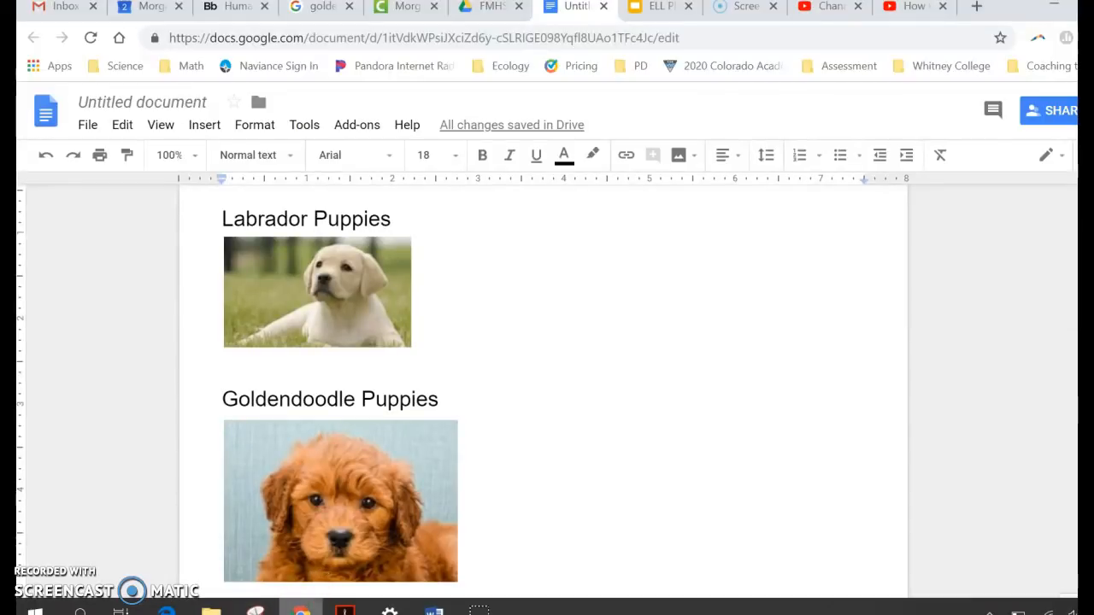